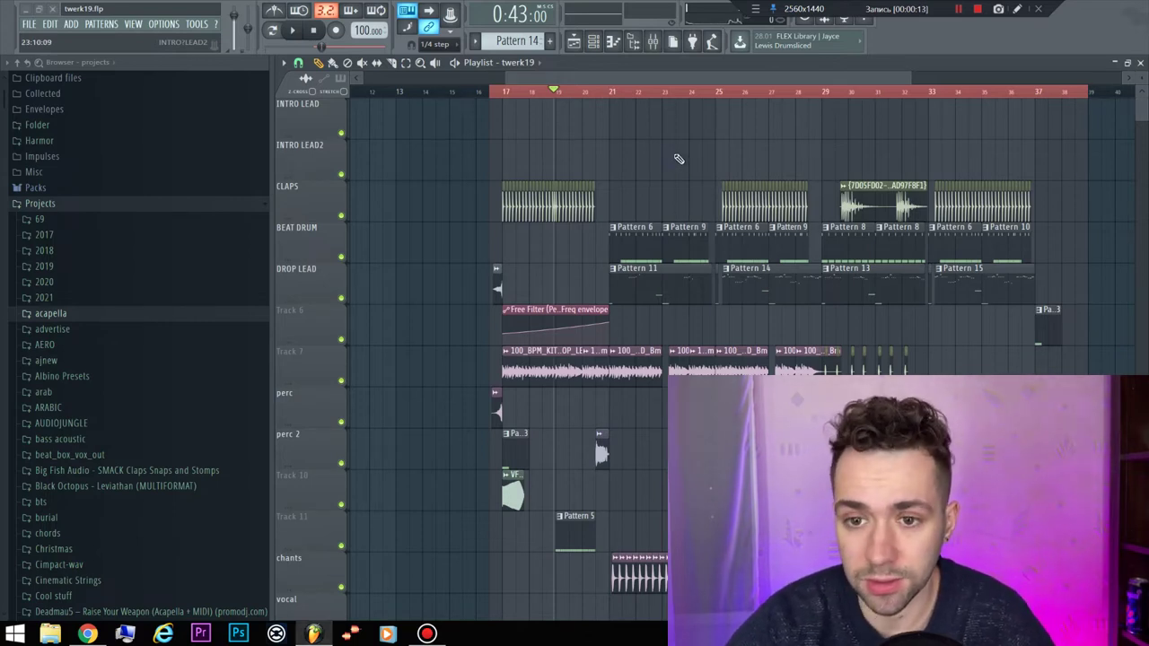
- Play the twerk19 track, review AudioJungle portfolio sales, then zoom the playlist to bars 17–33
key("space")
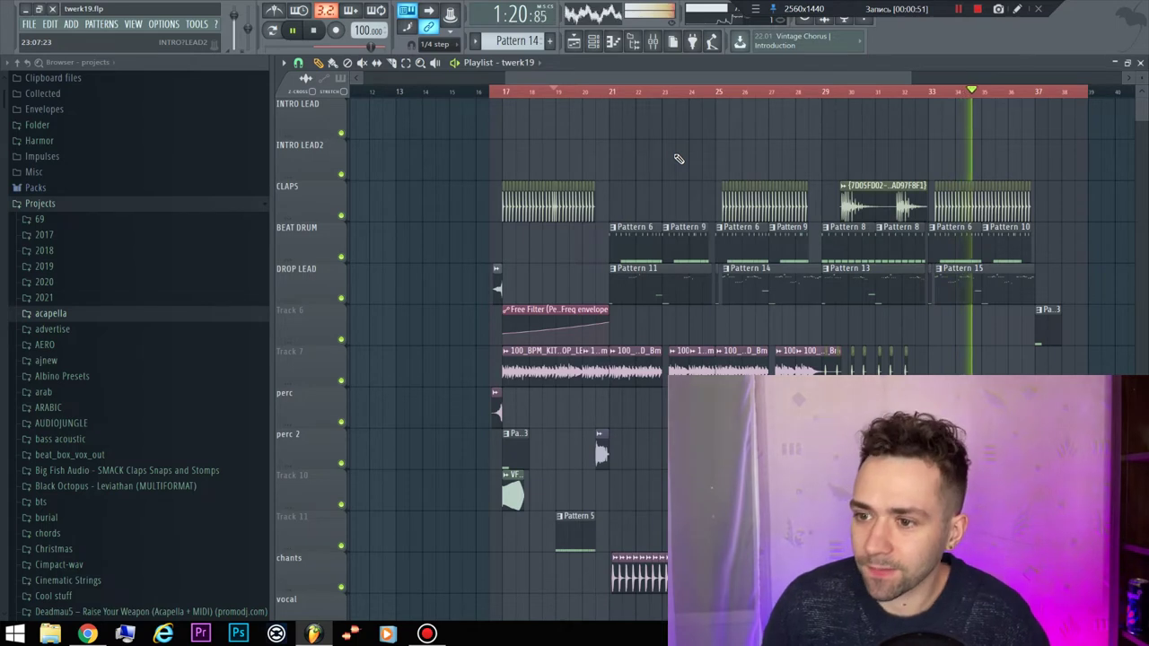
key("space")
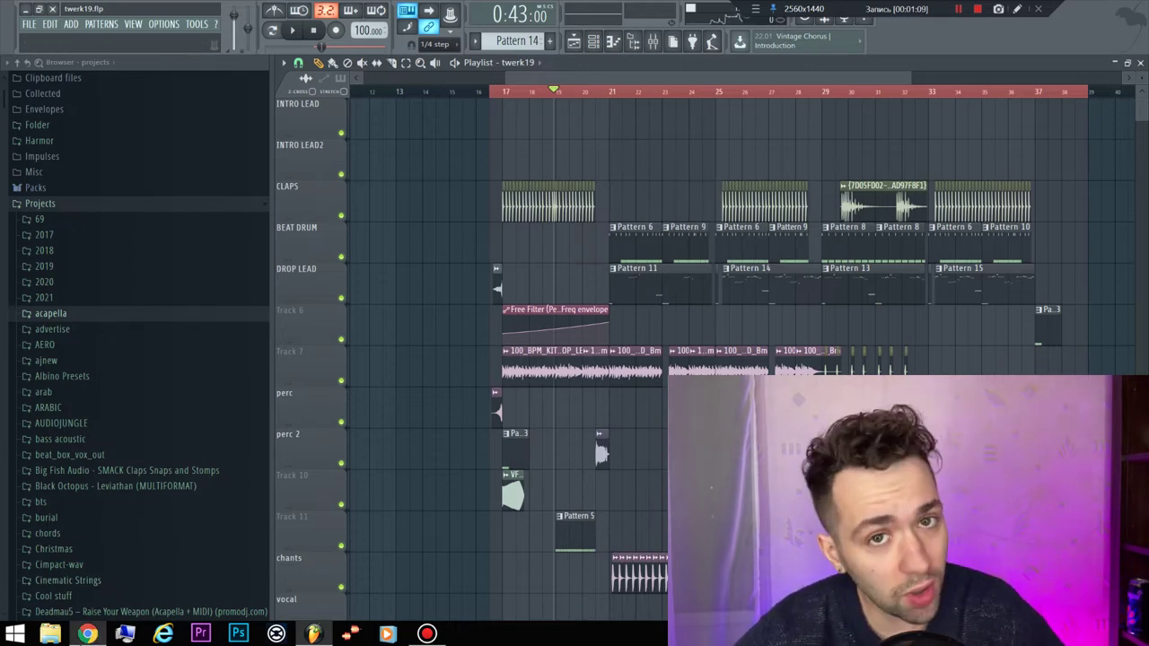
left_click(87, 634)
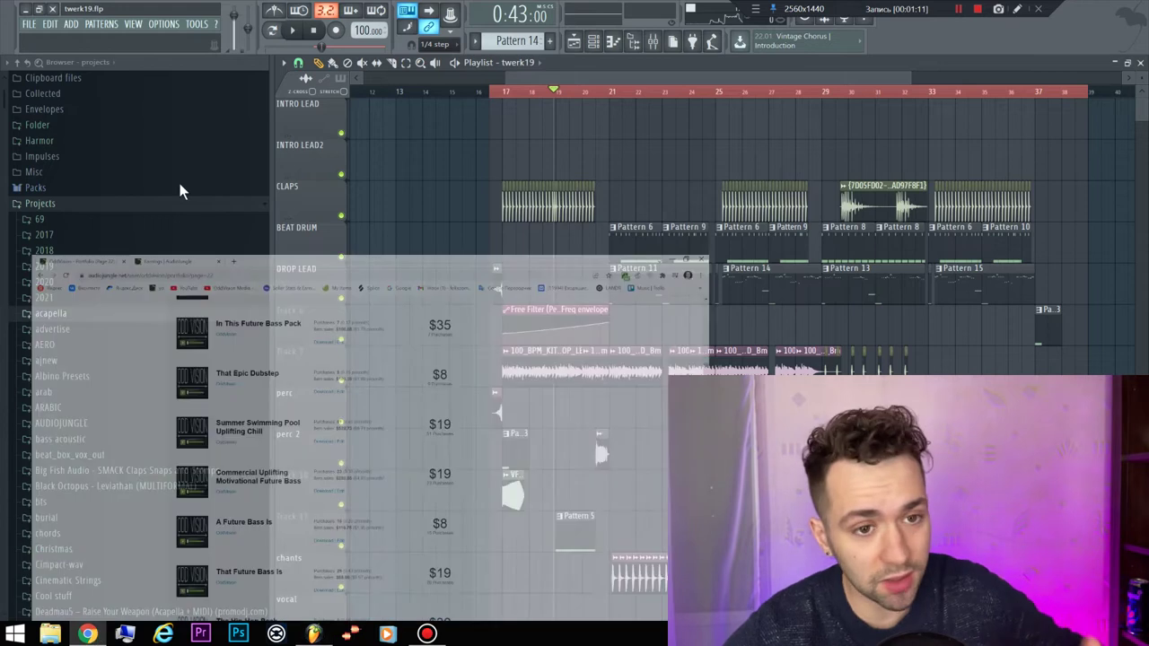
key("ctrl+Tab")
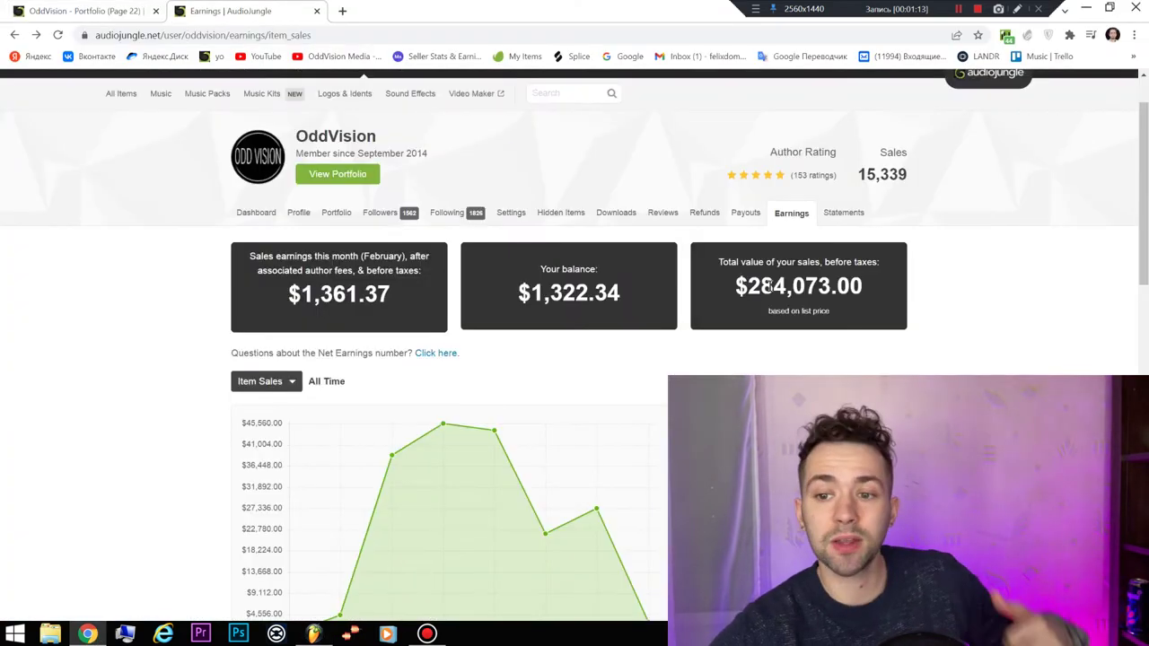
left_click(61, 9)
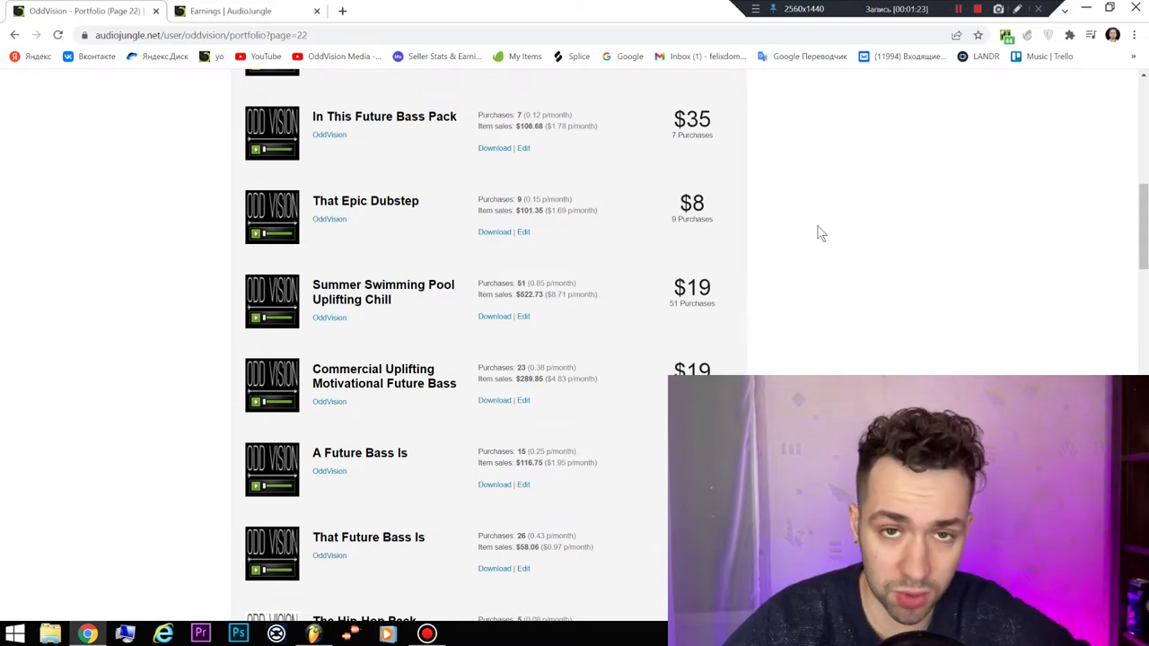
left_click(1085, 9)
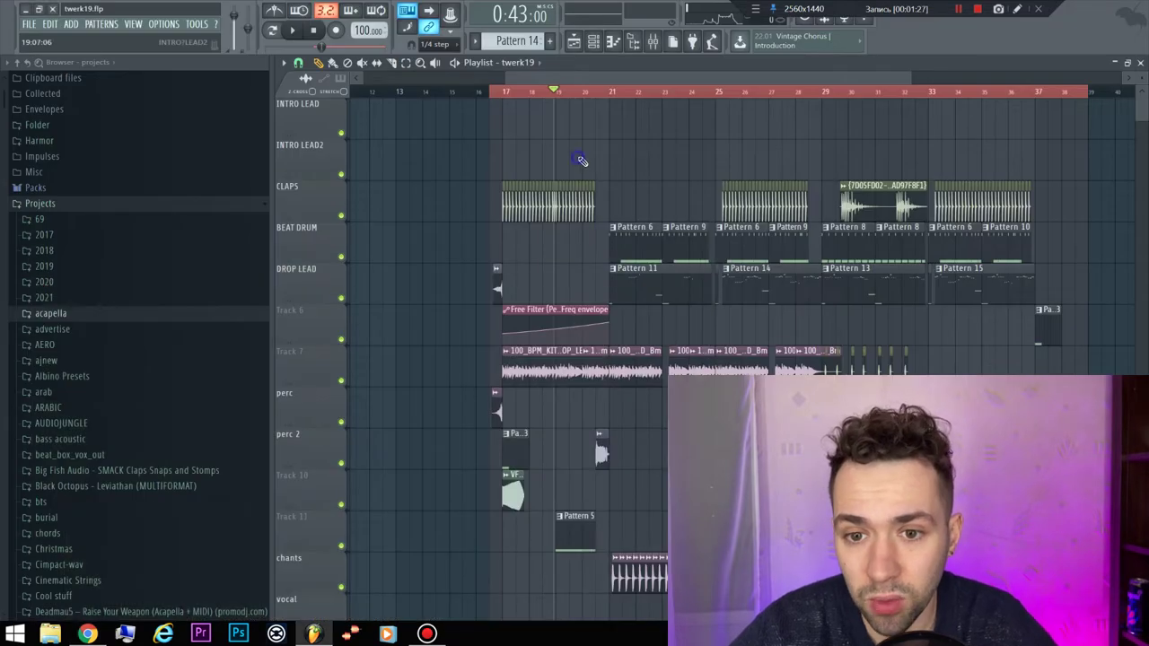
scroll(704, 183, "up", 2)
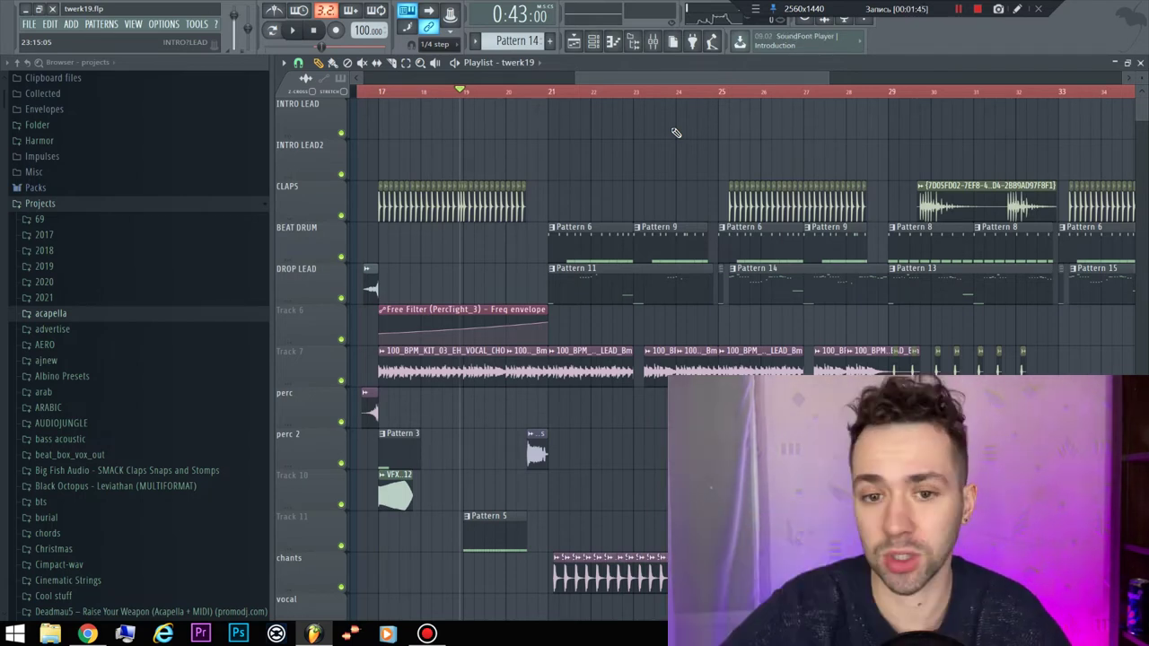
- Solo the BEAT DRUM track and play it back alone
left_click(613, 41)
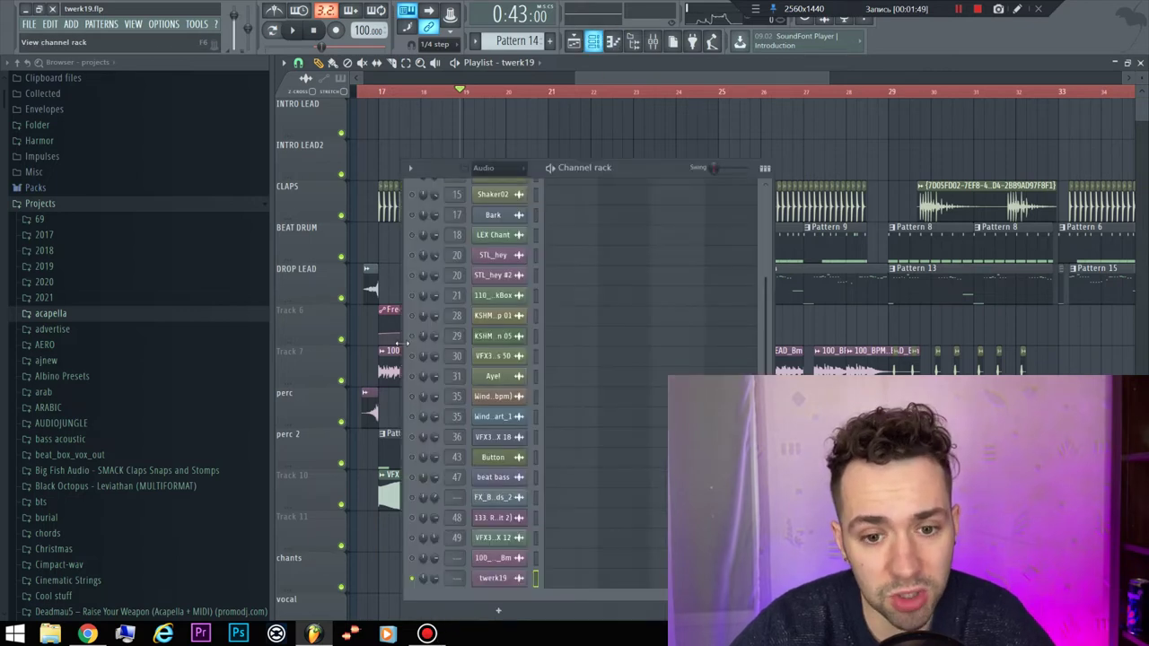
key("F6")
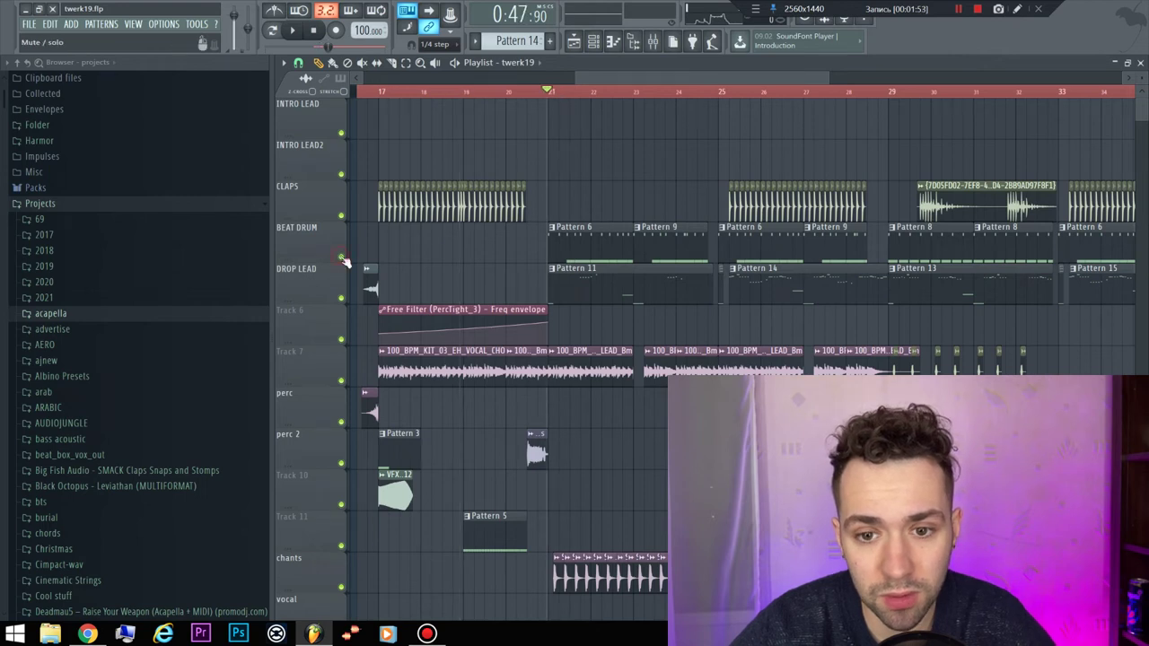
right_click(342, 257)
key("space")
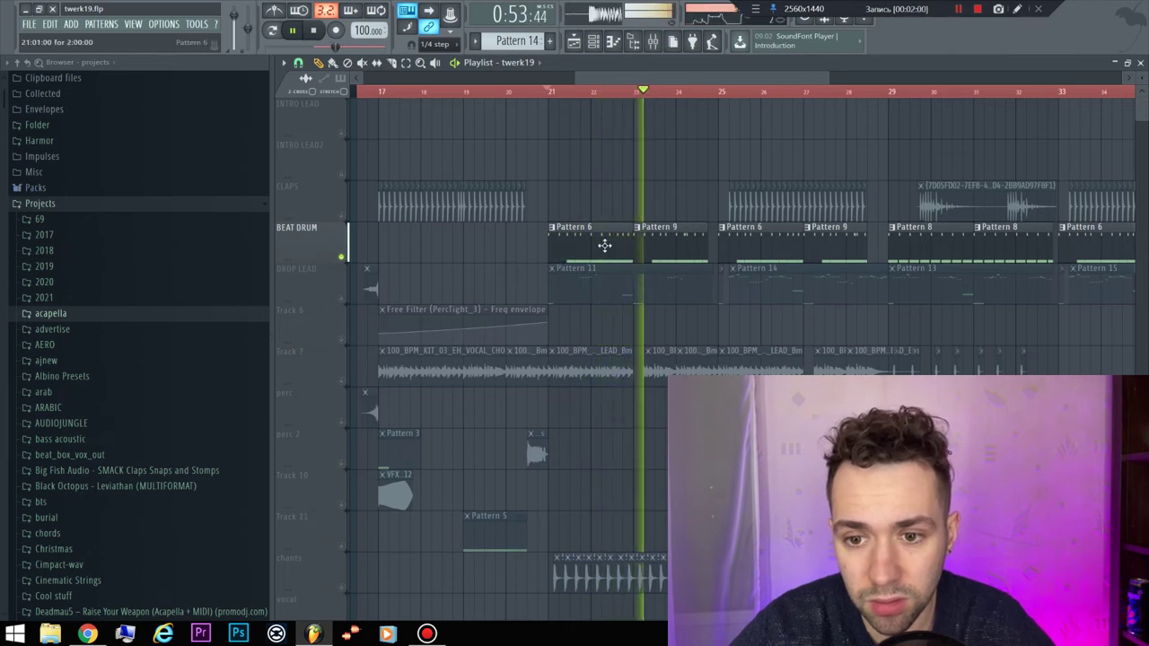
key("space")
- Solo and audition DROP LEAD, then inspect Pattern 11's notes and channel rack
left_click(344, 302)
key("space")
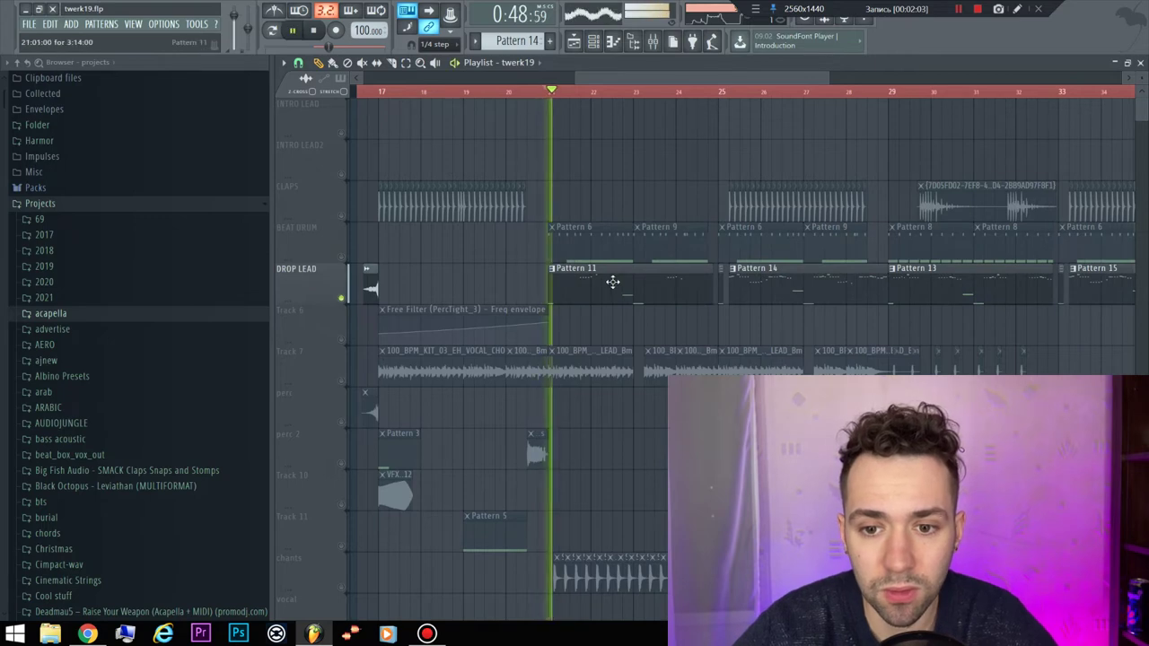
key("space")
key("F7")
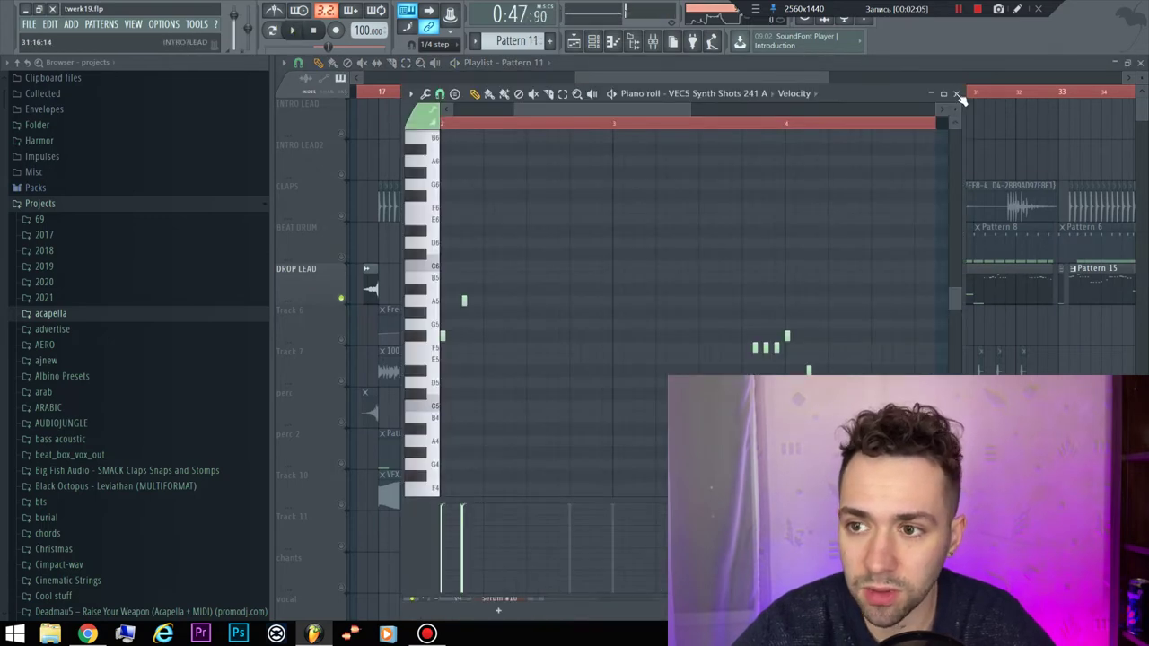
key("Escape")
key("F6")
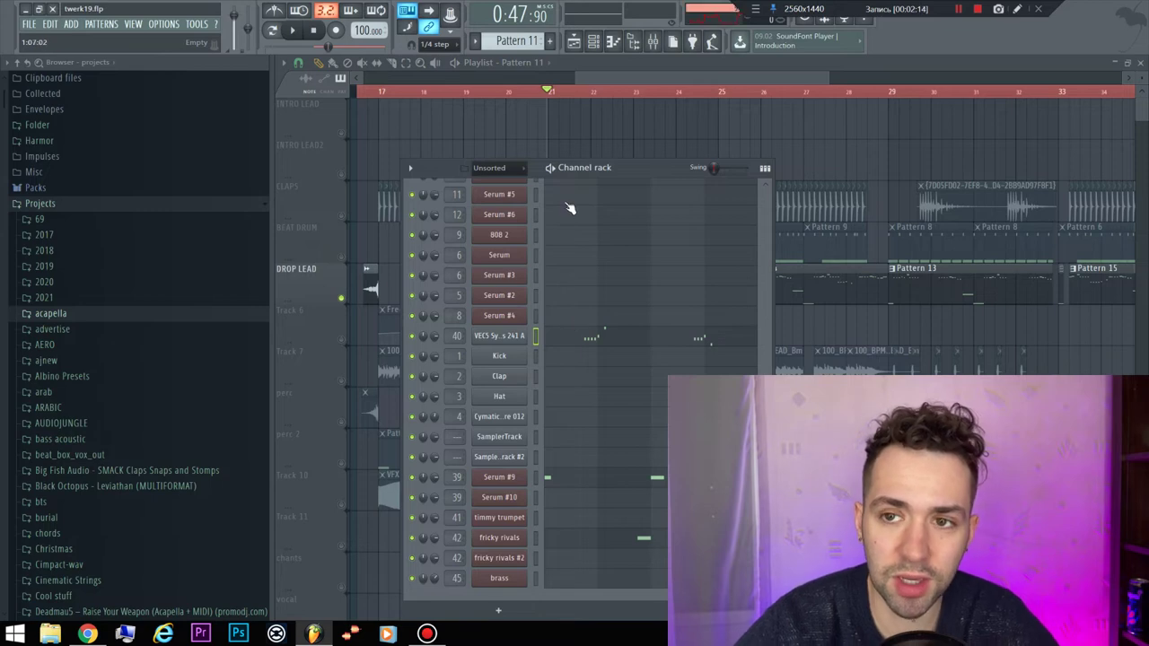
- Toggle smart disable on all plugins via Tools > Macros and start playback
left_click(199, 25)
mouse_move(207, 60)
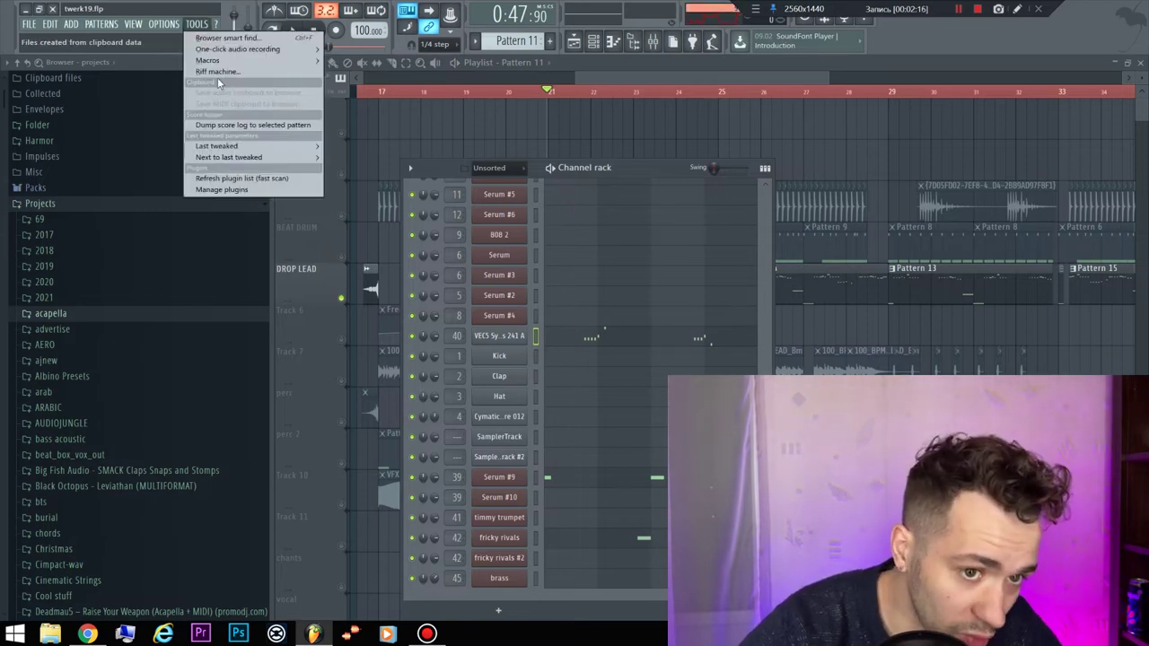
left_click(405, 148)
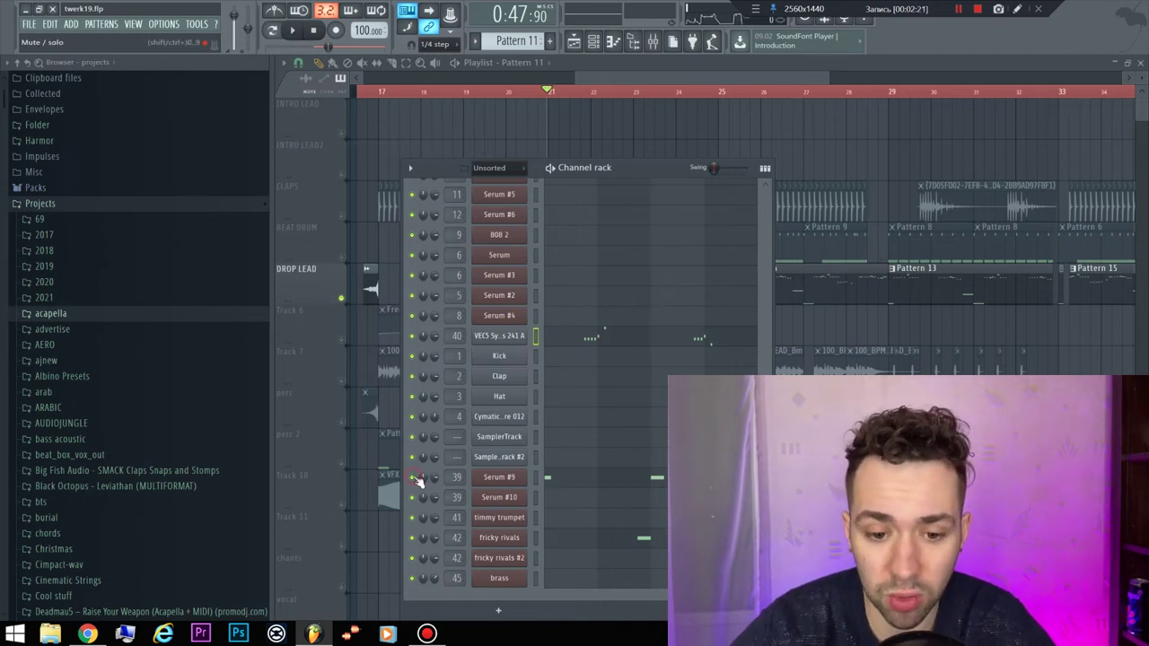
key("space")
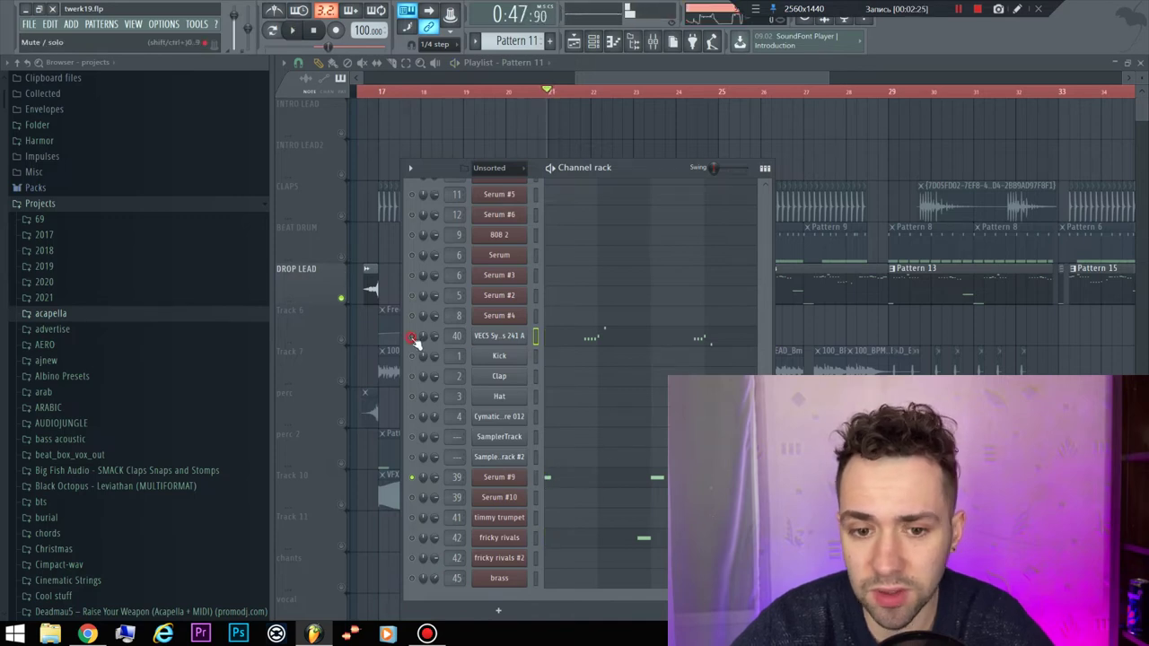
- Check the VEC5 Synth Shots 241 A sampler settings, stop playback and close the channel rack
left_click(513, 337)
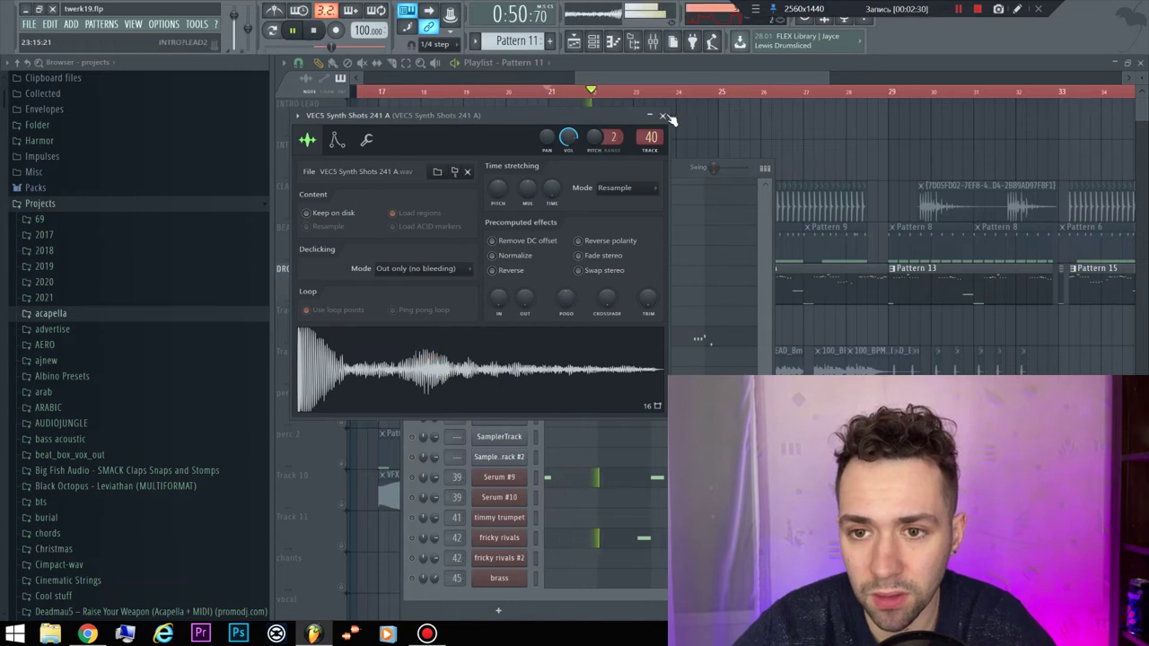
key("Escape")
key("space")
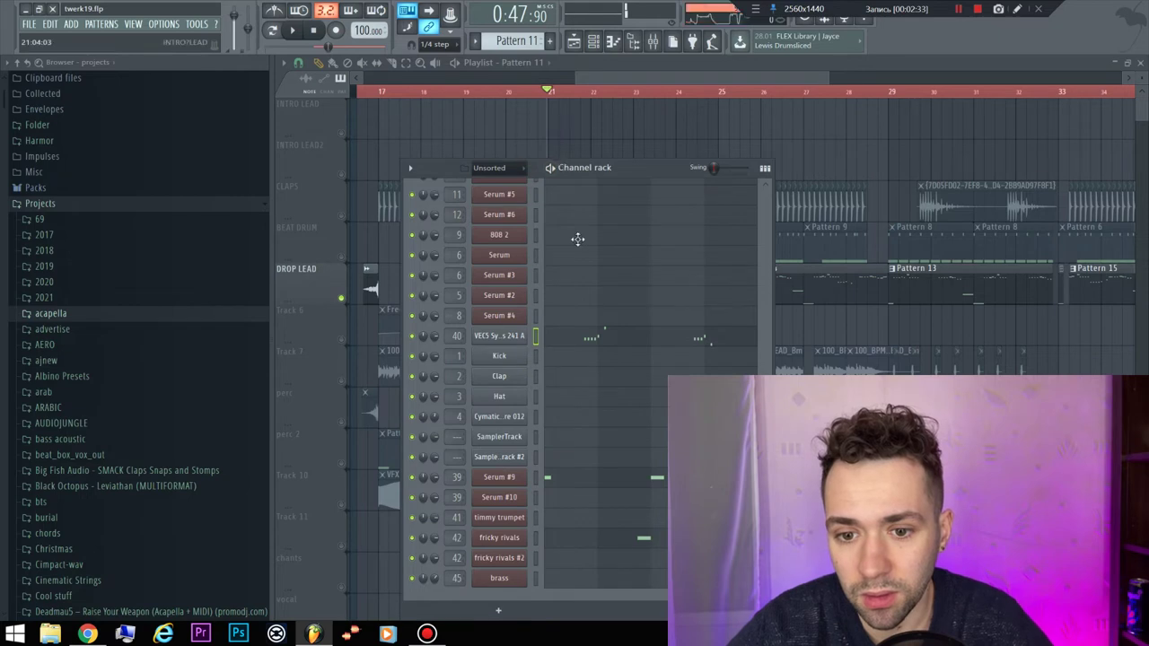
key("F6")
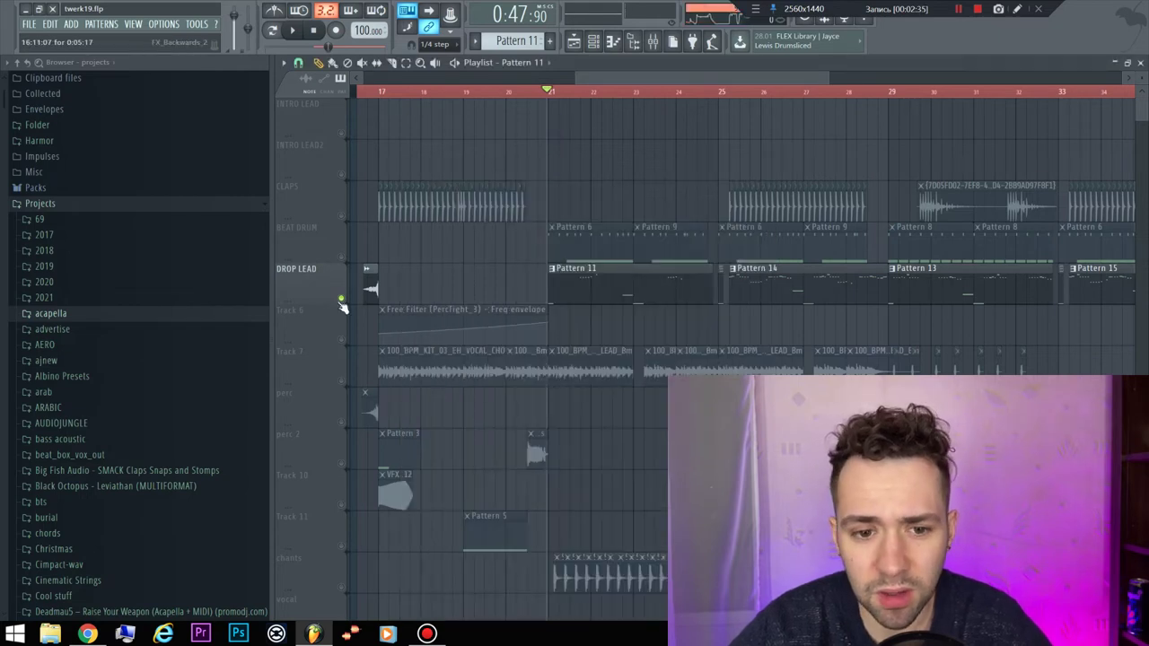
- Mute DROP LEAD, unmute chants and BEAT DRUM, and check the STL_hey sample during playback
left_click(341, 298)
left_click(342, 585)
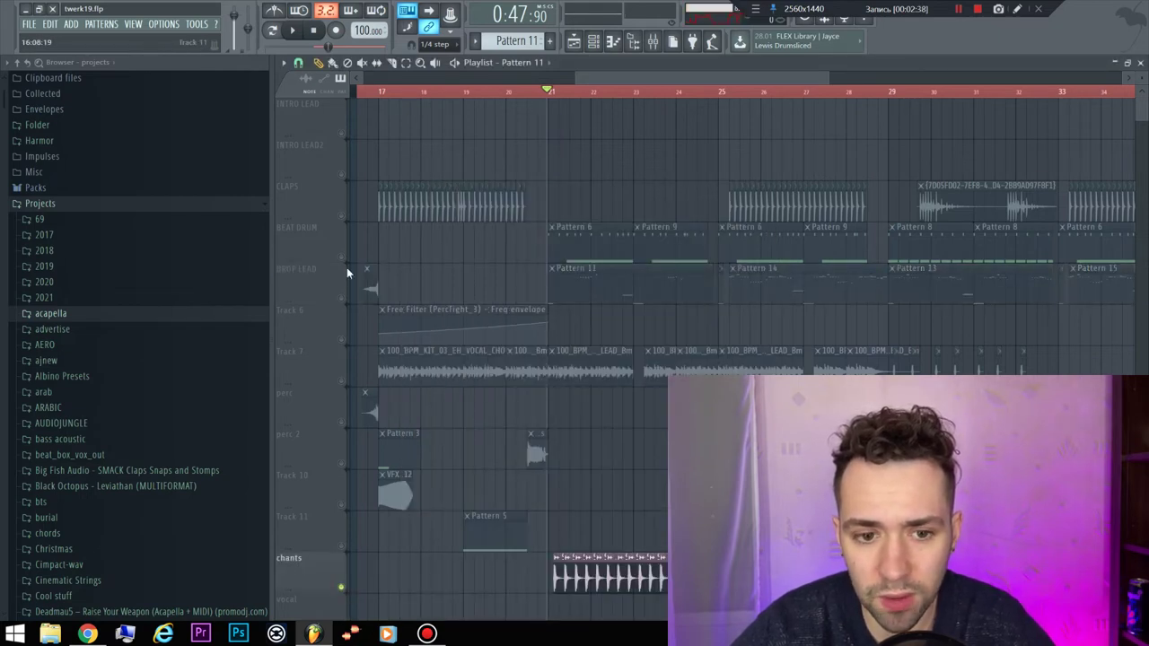
left_click(346, 260)
key("space")
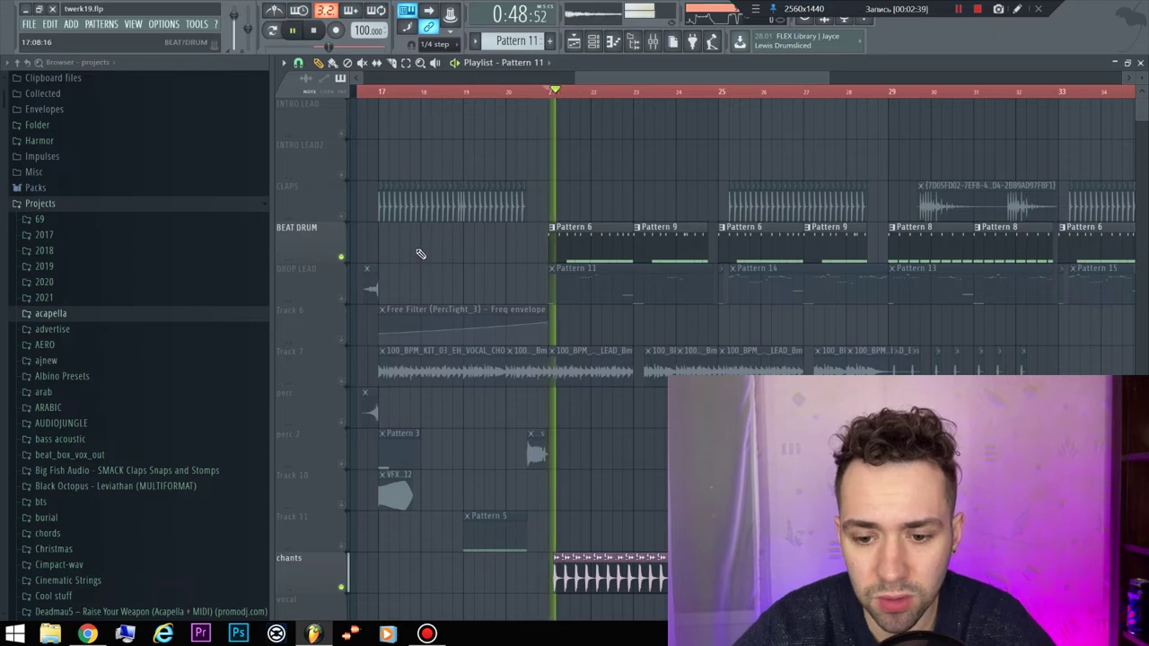
scroll(546, 403, "down", 4)
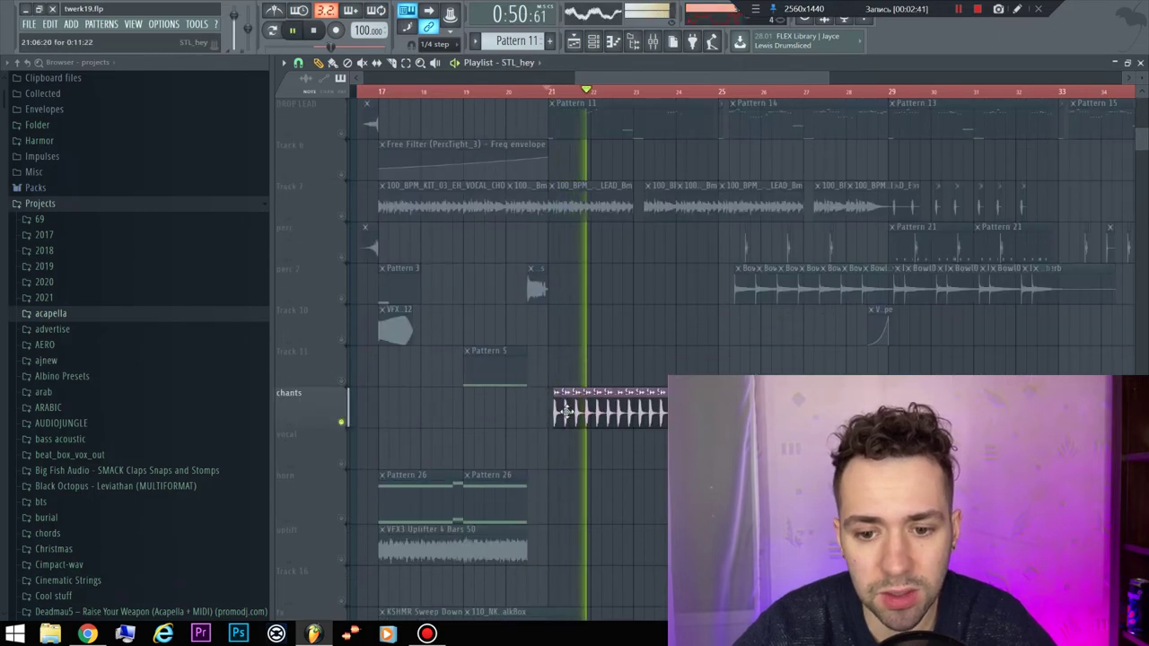
double_click(565, 408)
key("space")
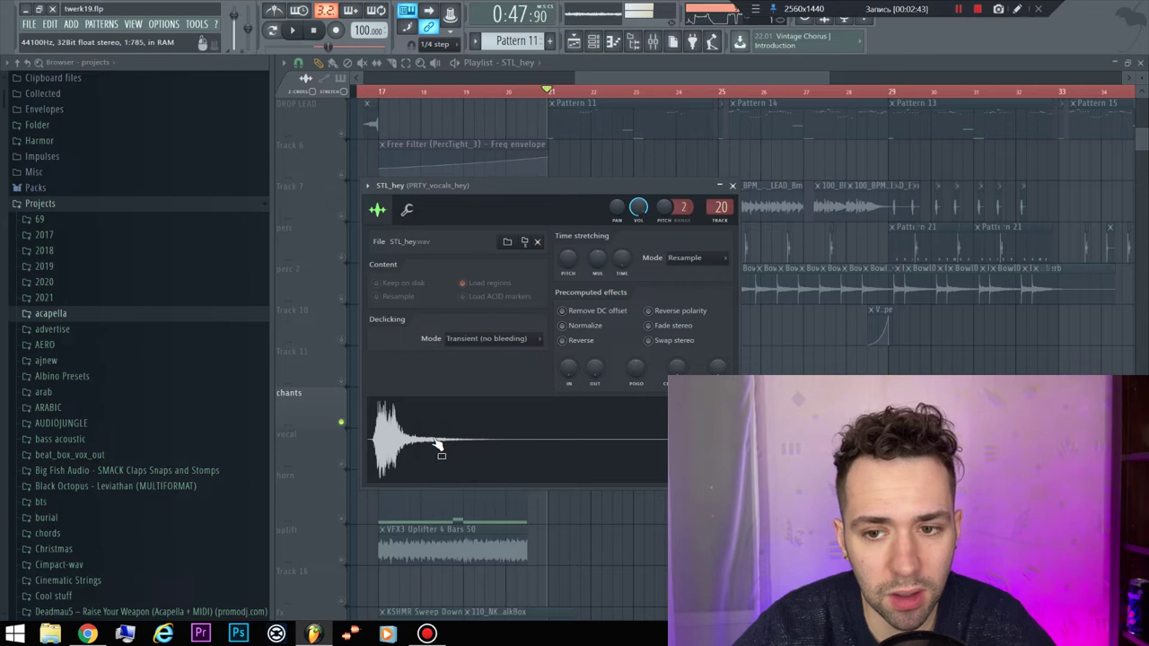
left_click(732, 185)
- Unmute CLAPS and DROP LEAD and play the arrangement from bar 25
scroll(628, 215, "up", 4)
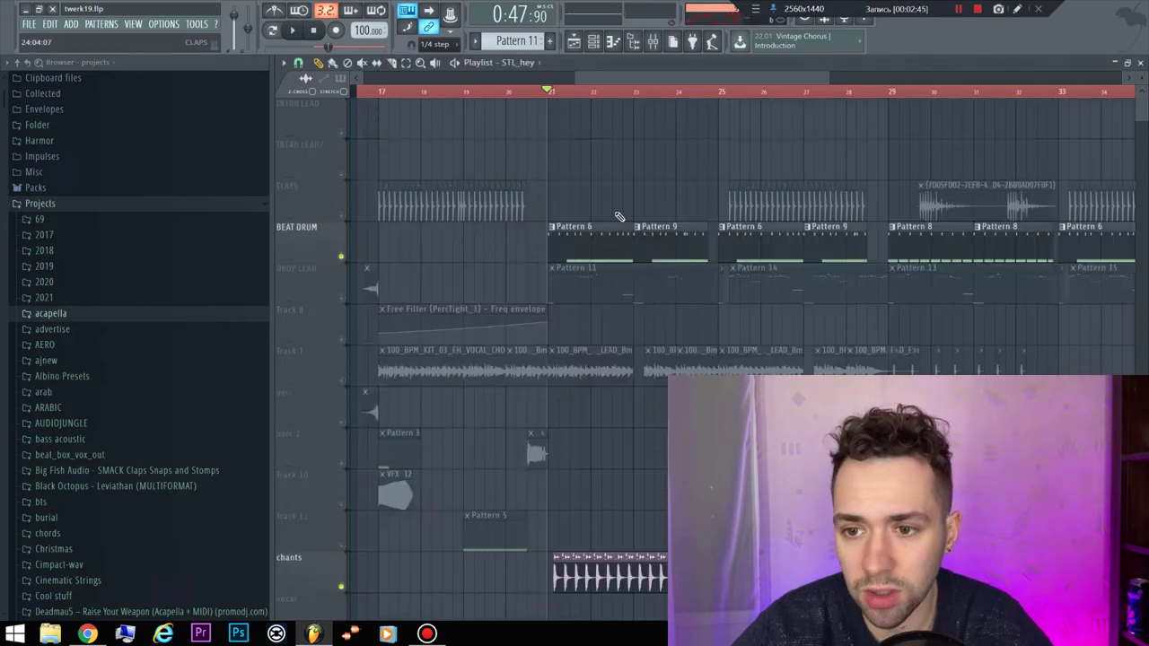
scroll(643, 109, "up", 2)
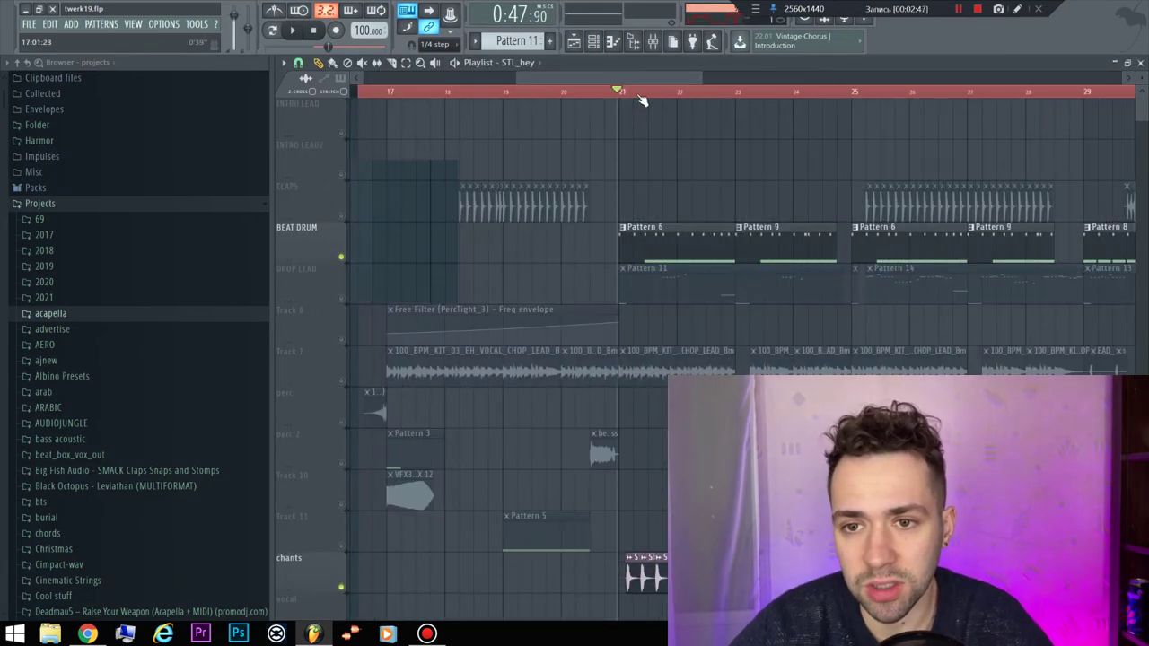
left_click_drag(641, 77, 754, 81)
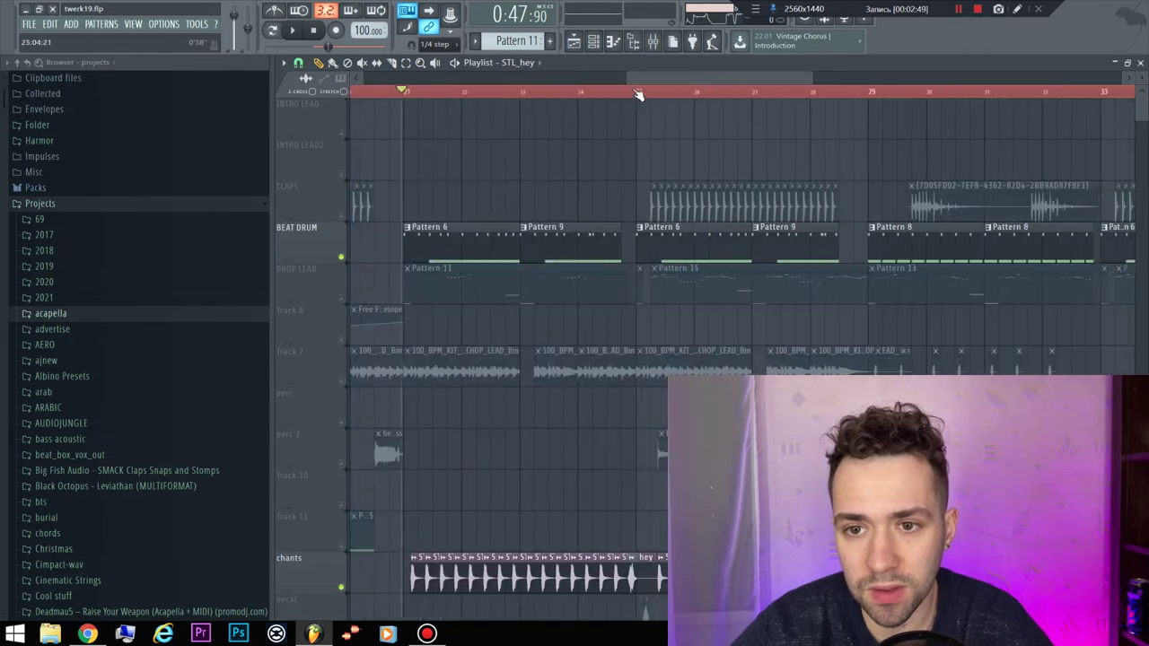
left_click(341, 215)
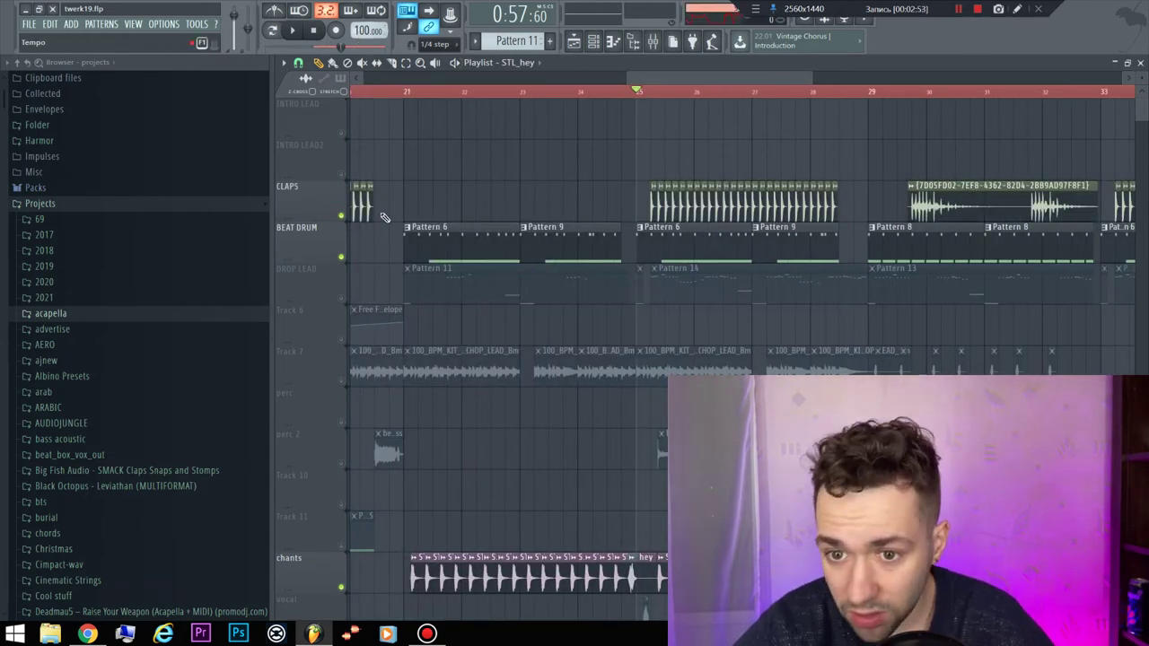
left_click(341, 298)
key("space")
left_click(341, 298)
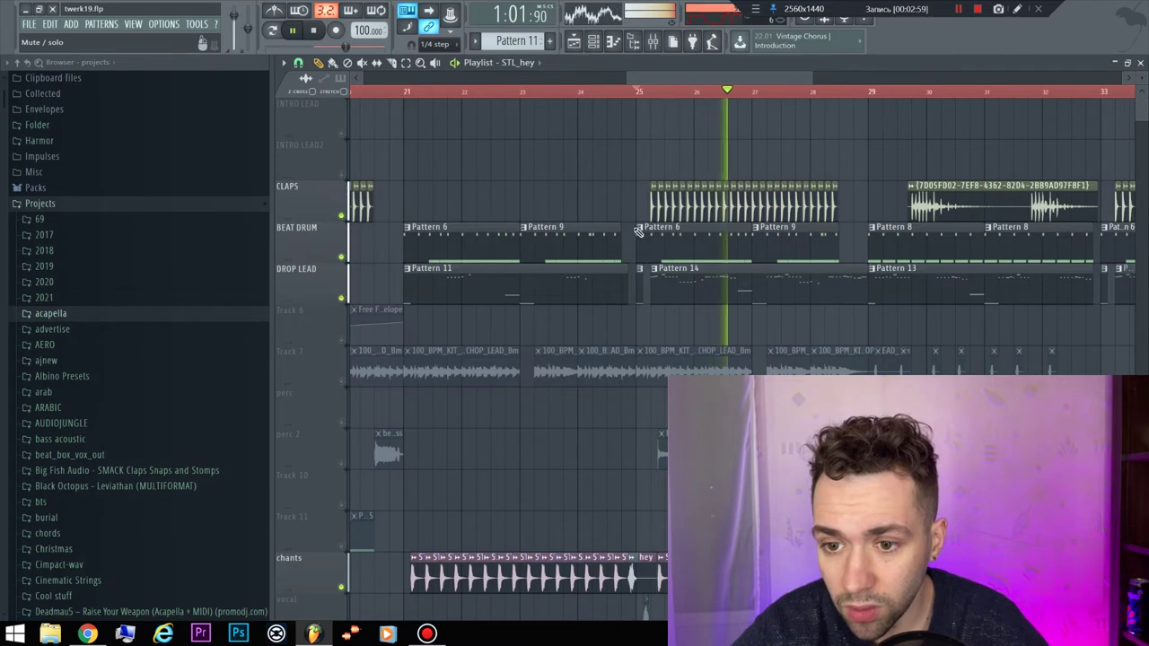
key("space")
- Mute DROP LEAD, unmute Track 7 and perc, and play while browsing the Tools macros
scroll(700, 141, "down", 2)
scroll(584, 96, "up", 1)
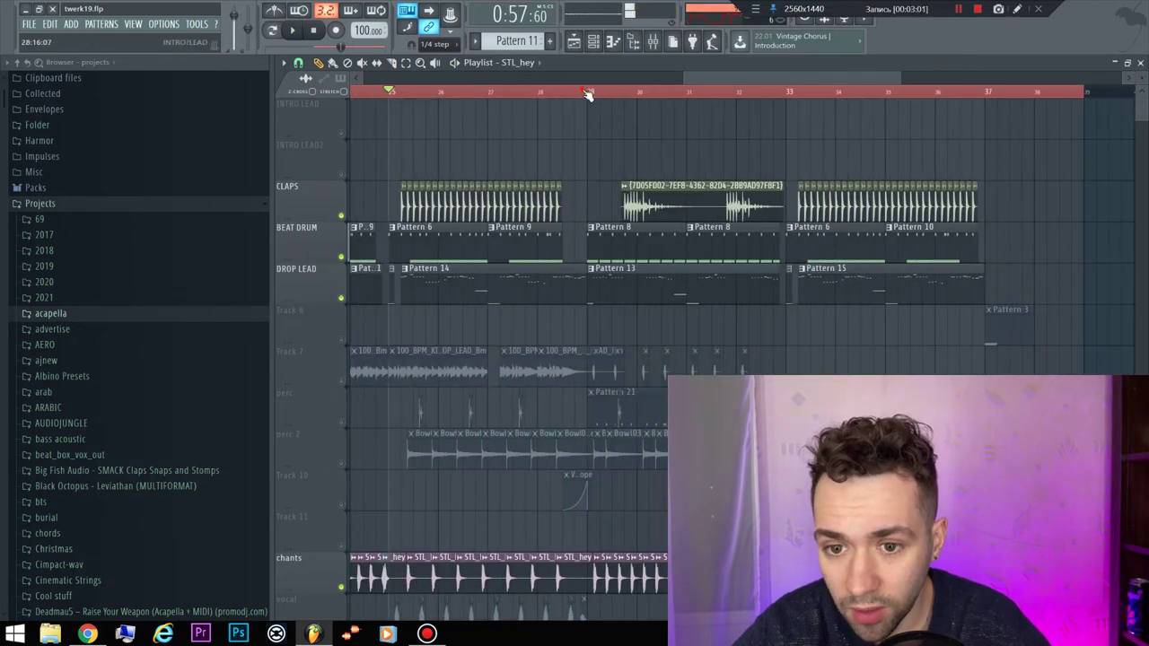
left_click(341, 298)
left_click(341, 381)
left_click(341, 422)
key("space")
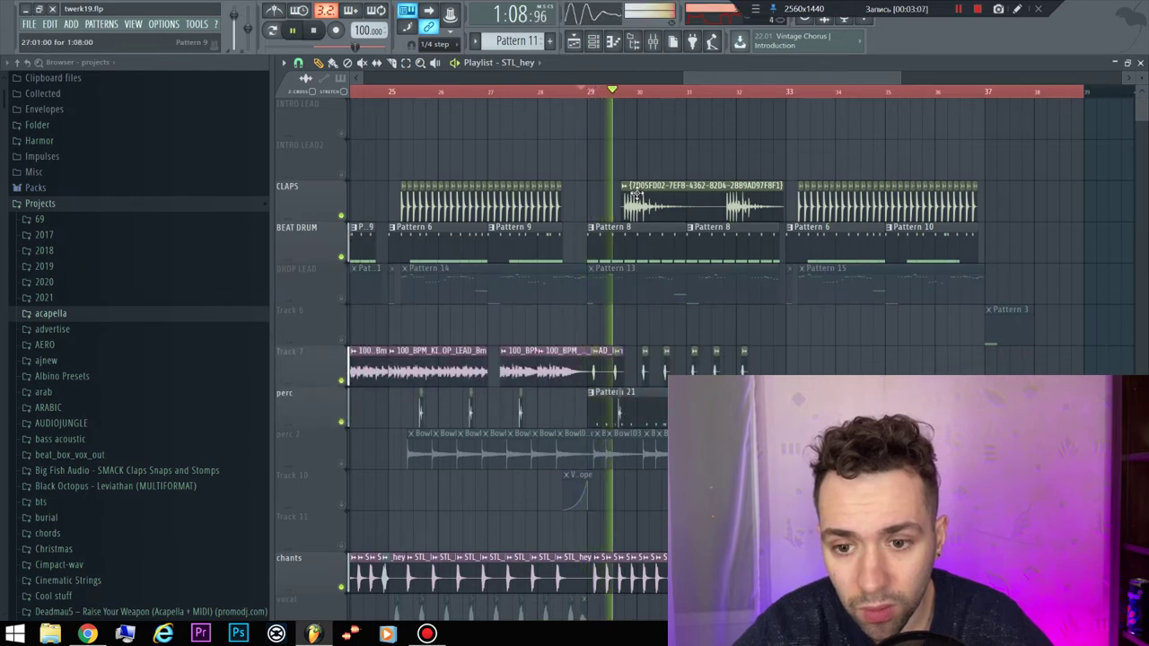
left_click(195, 25)
mouse_move(233, 60)
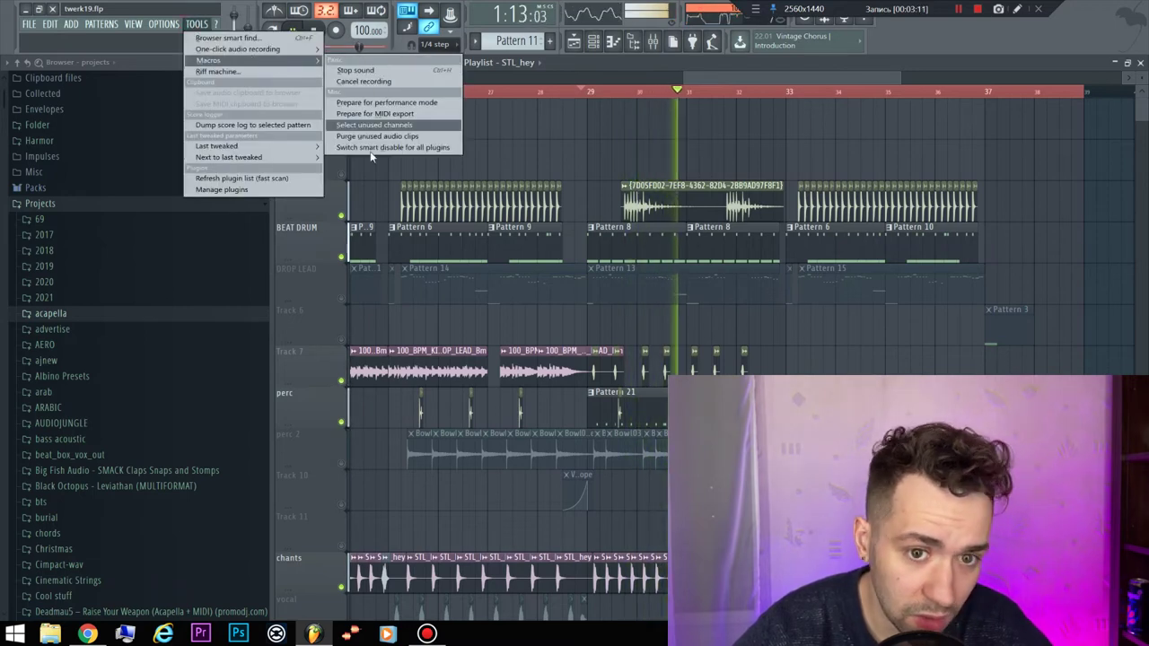
left_click(378, 147)
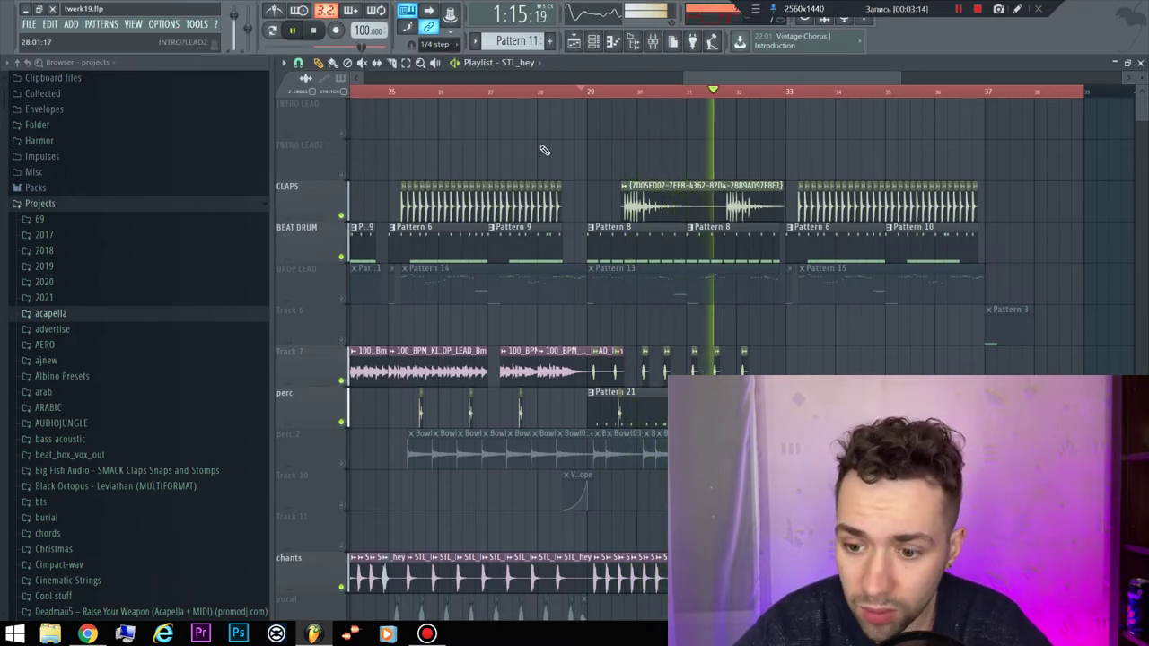
key("space")
- Unmute all playlist tracks at once with a right-click on Track 7's mute button
scroll(806, 206, "down", 3)
scroll(808, 233, "up", 3)
scroll(635, 243, "down", 3, "ctrl")
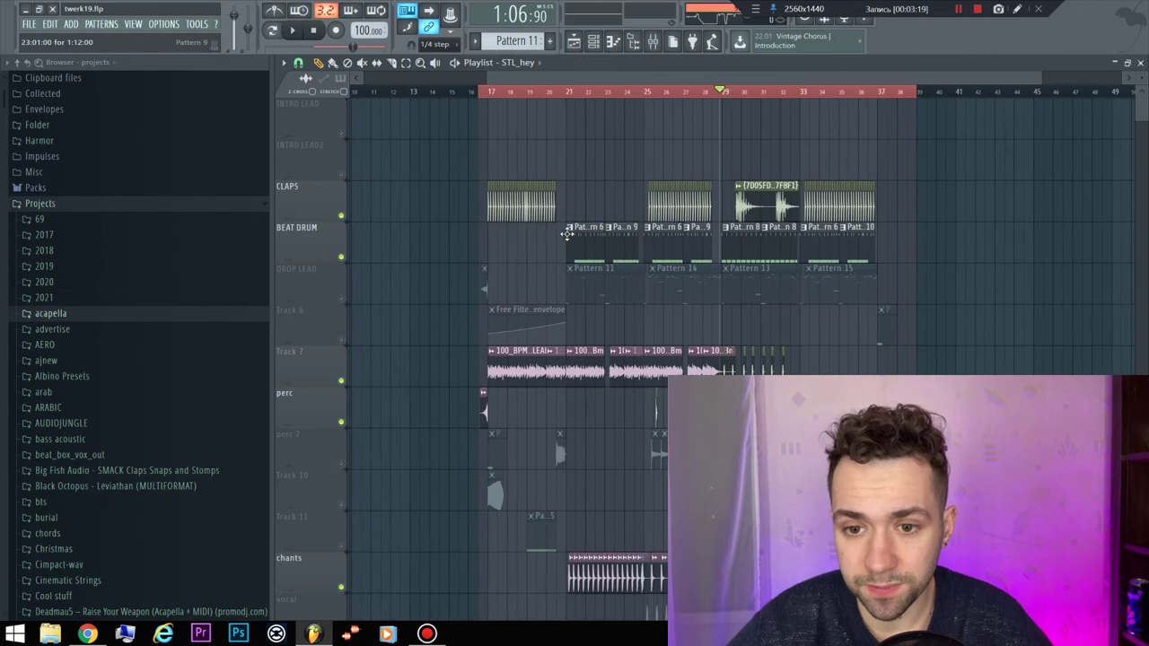
scroll(566, 234, "up", 3, "ctrl")
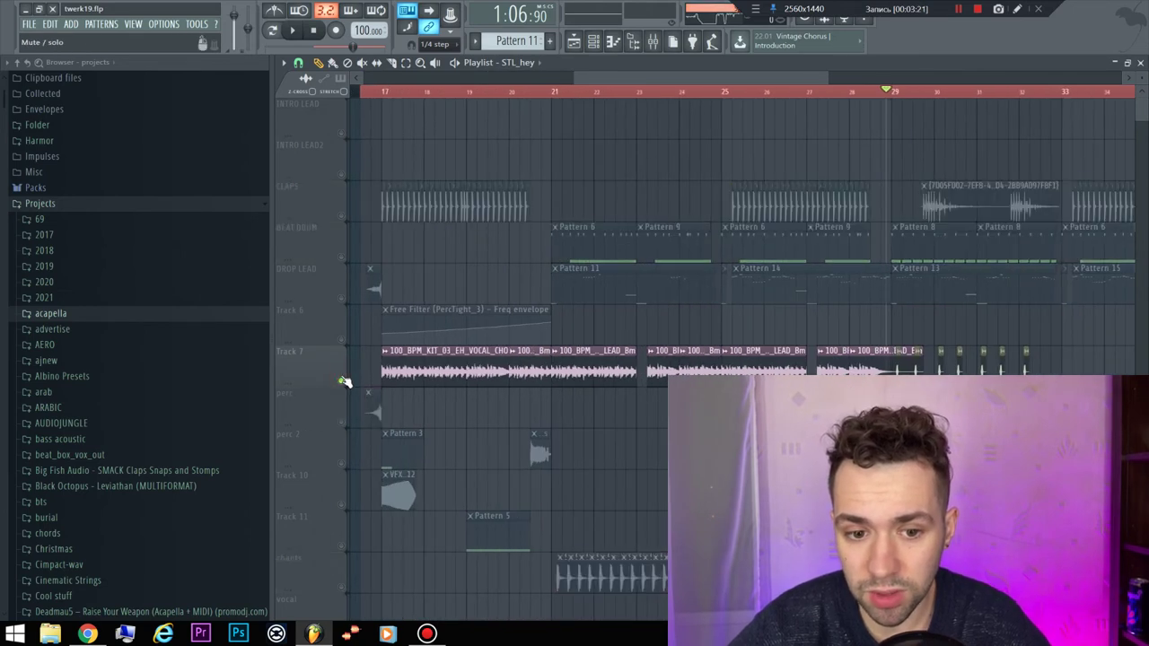
right_click(341, 381)
scroll(615, 206, "down", 3)
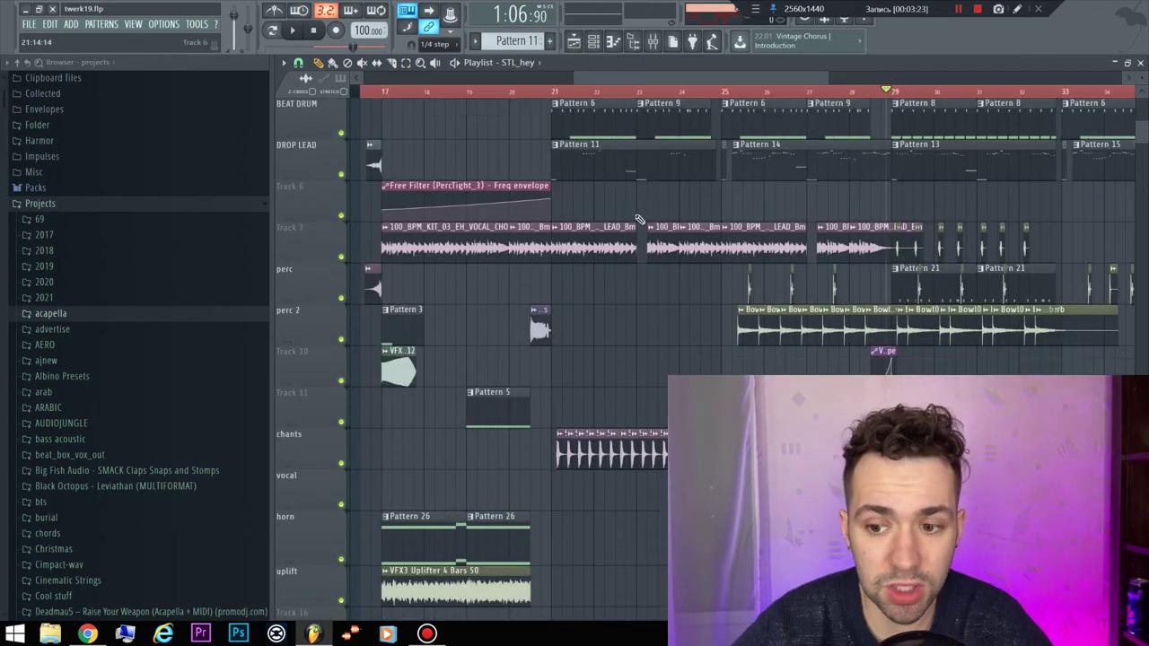
scroll(635, 212, "up", 2)
scroll(635, 212, "up", 1)
scroll(635, 211, "down", 2)
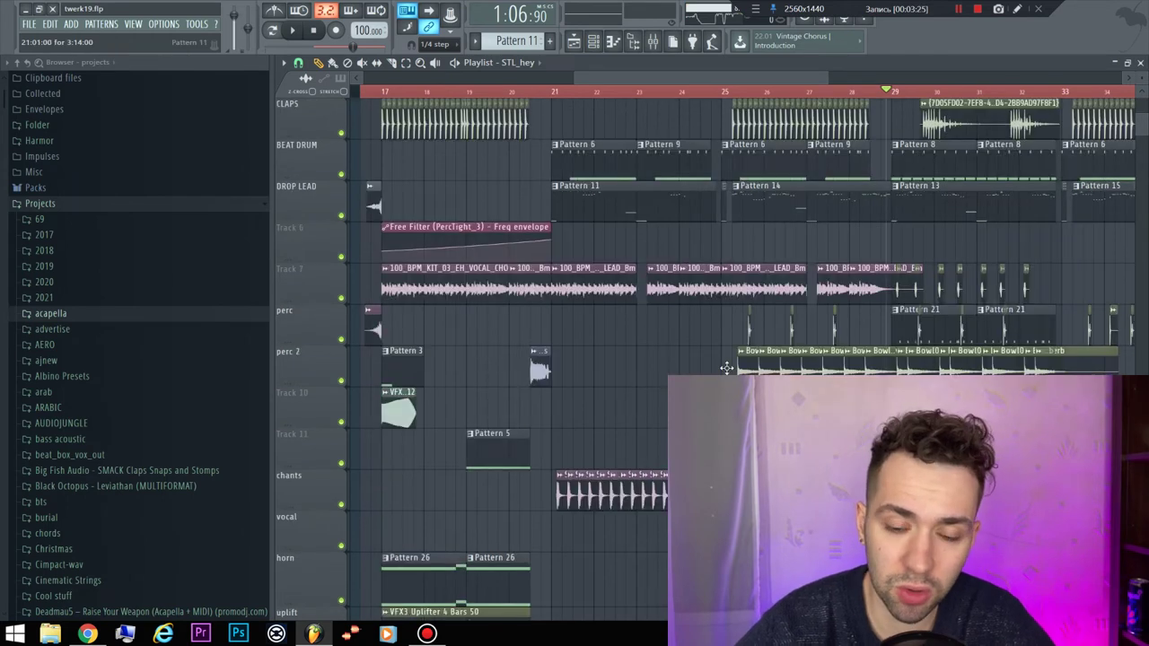
scroll(726, 359, "up", 2)
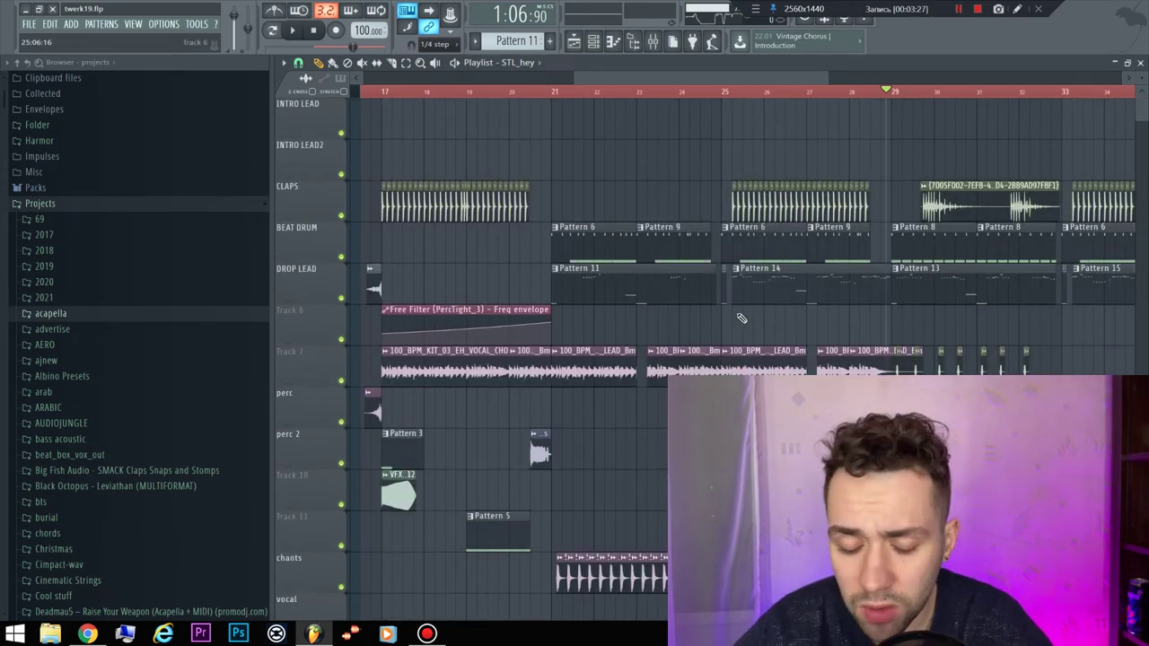
- Search 'classic beat' in a new Chrome tab and open the beatport.com result
left_click(87, 634)
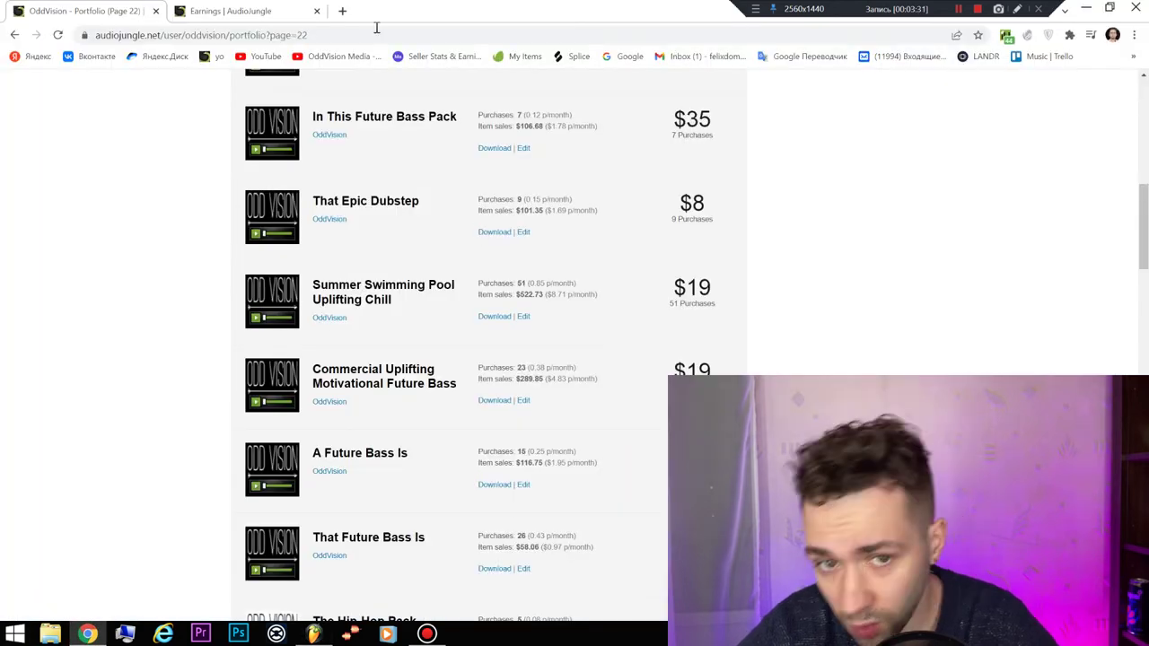
left_click(343, 13)
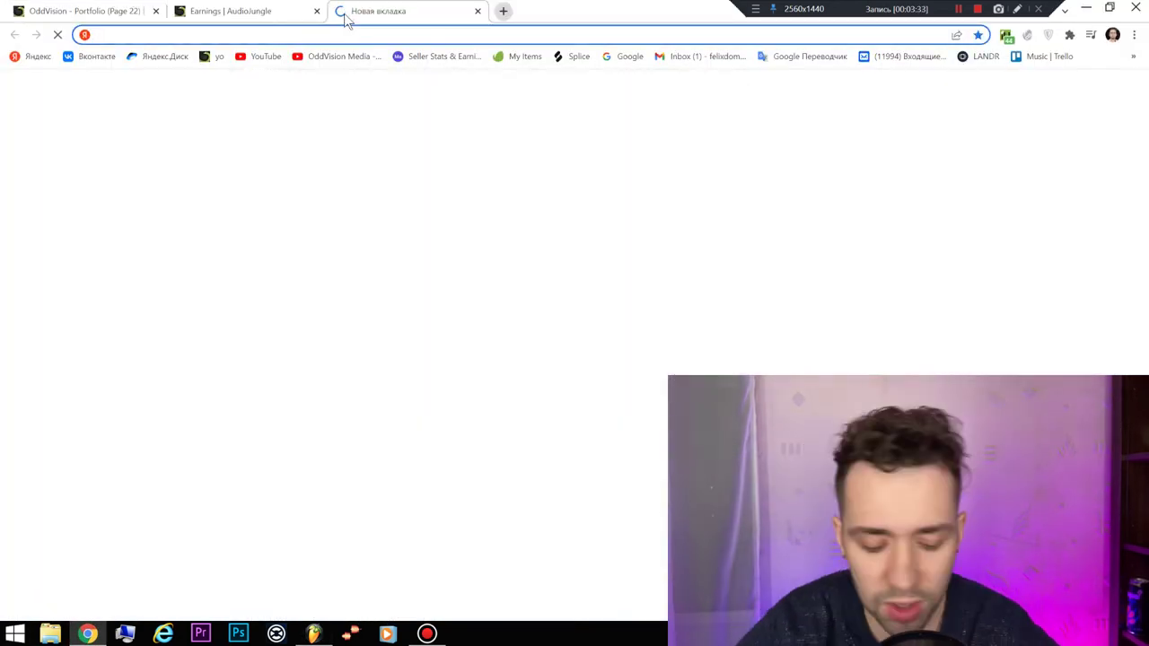
type("cla")
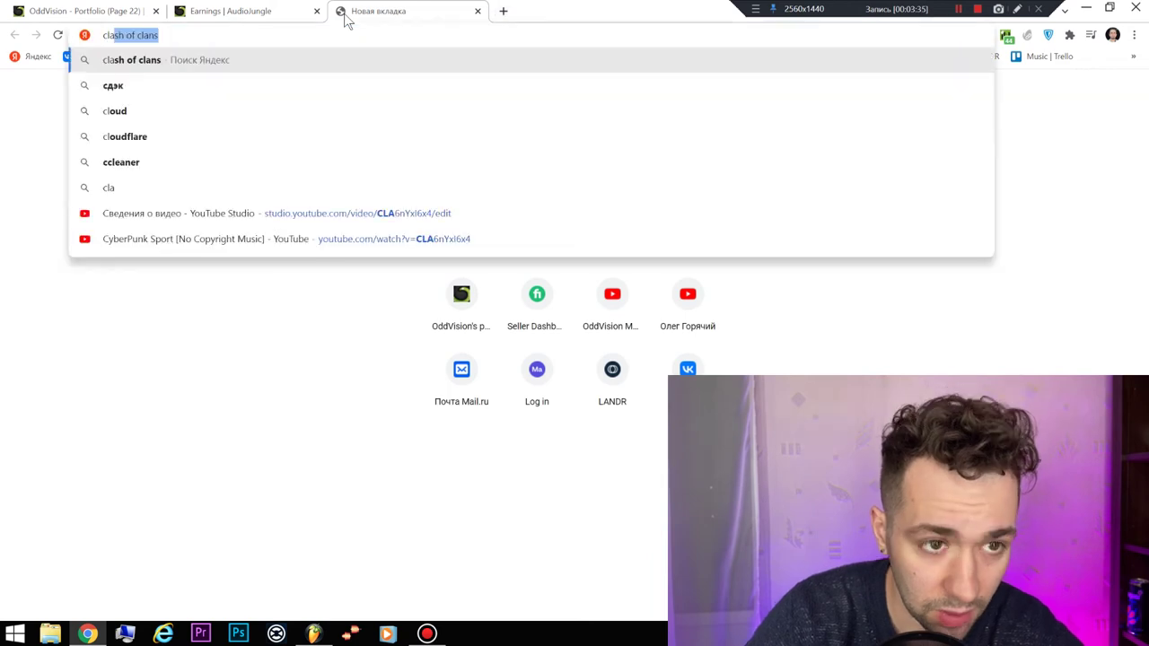
type("ssic")
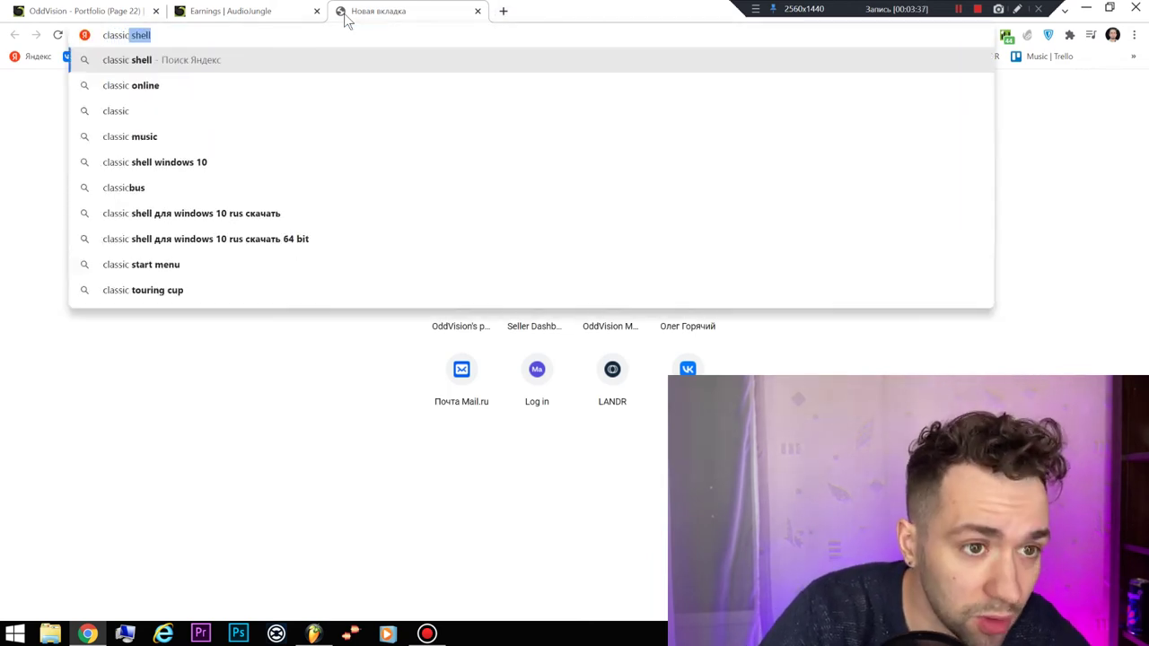
type(" beat")
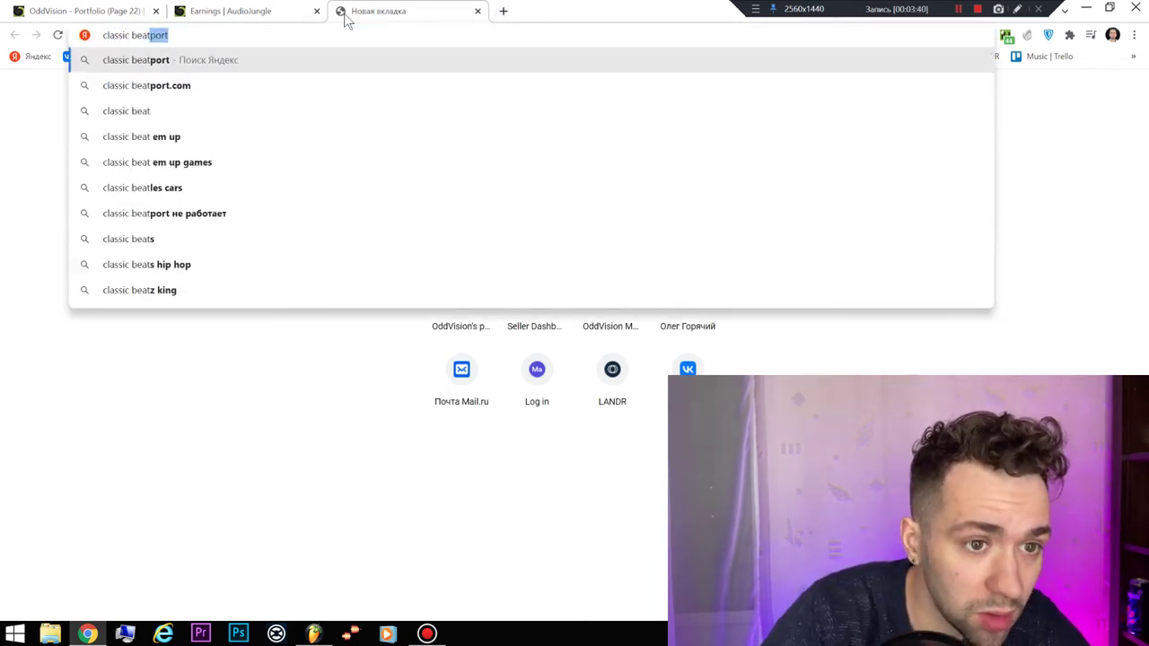
key("Return")
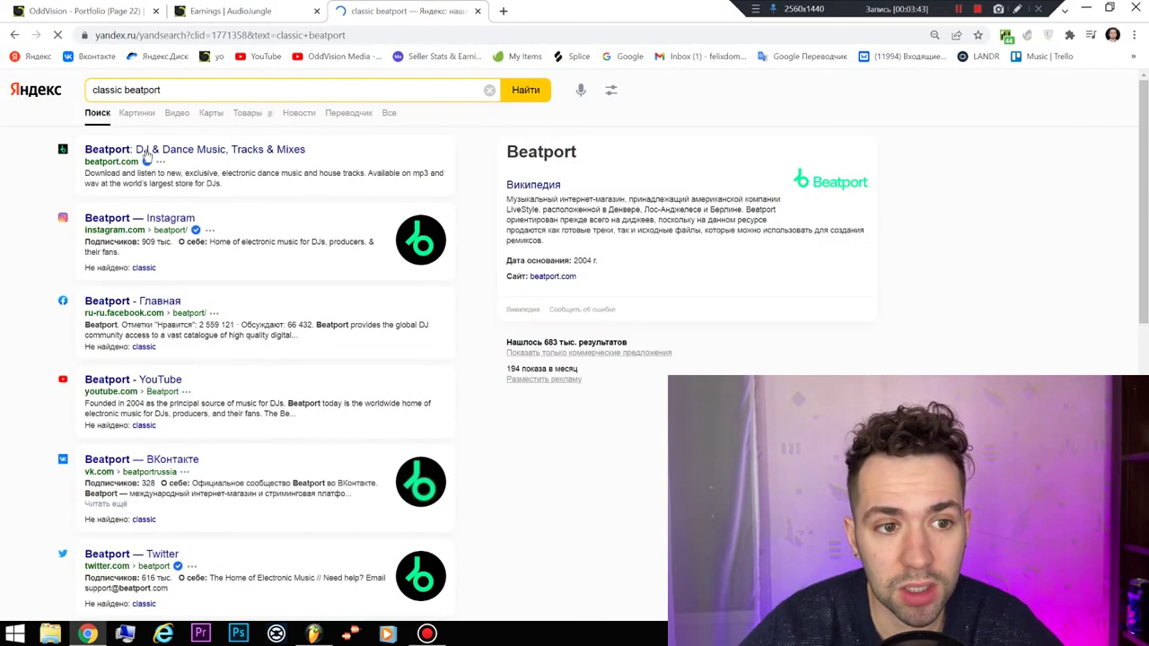
left_click(153, 151)
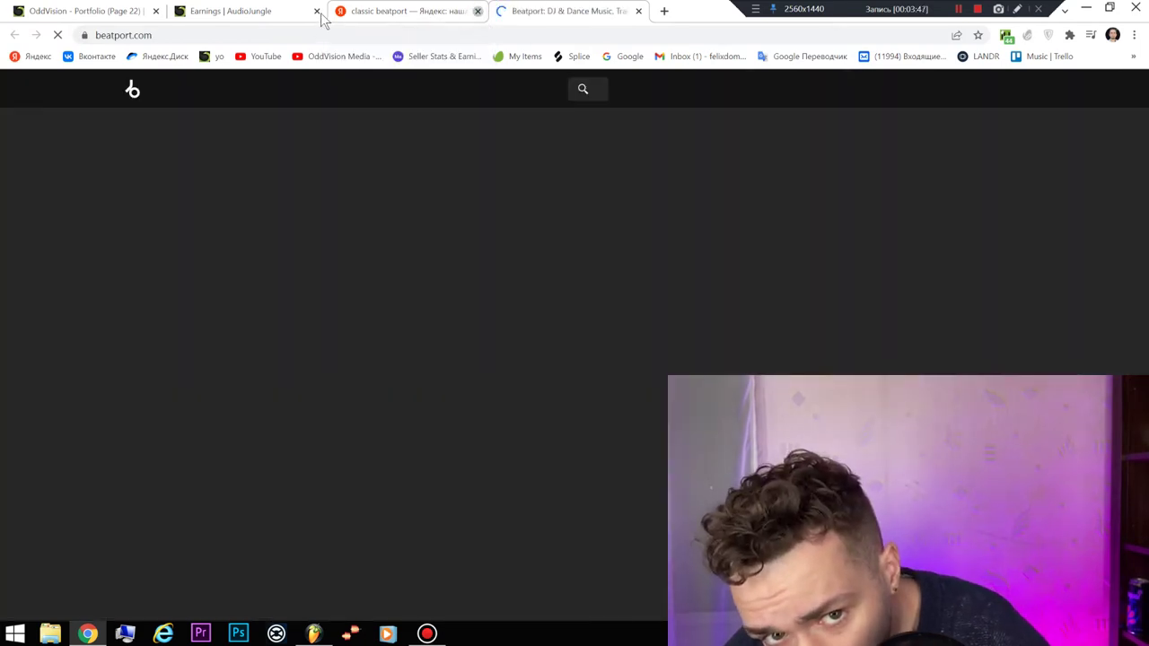
- Close the search tab, open Beatport's Bass House genre page and dismiss the language popup
middle_click(404, 11)
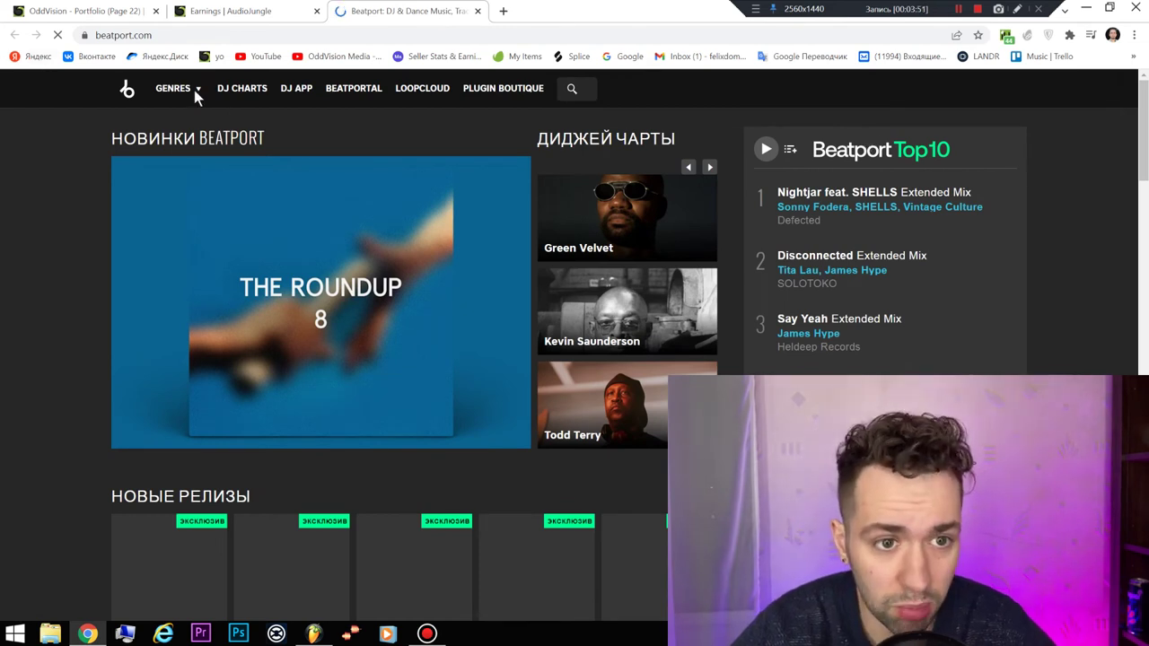
mouse_move(179, 88)
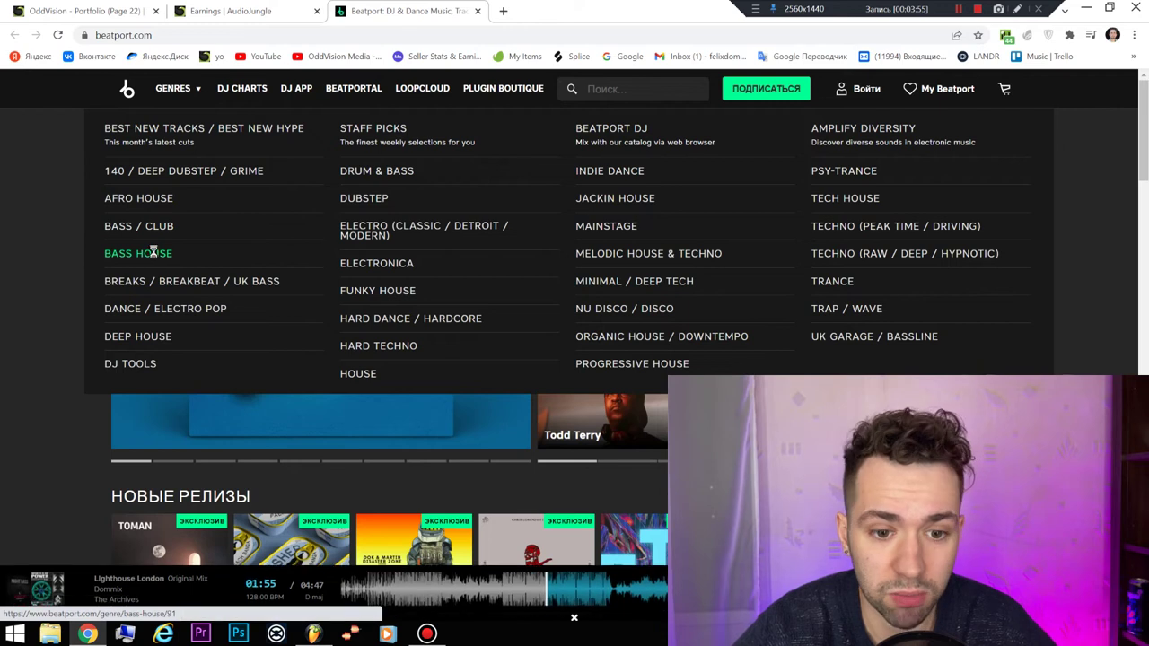
left_click(159, 255)
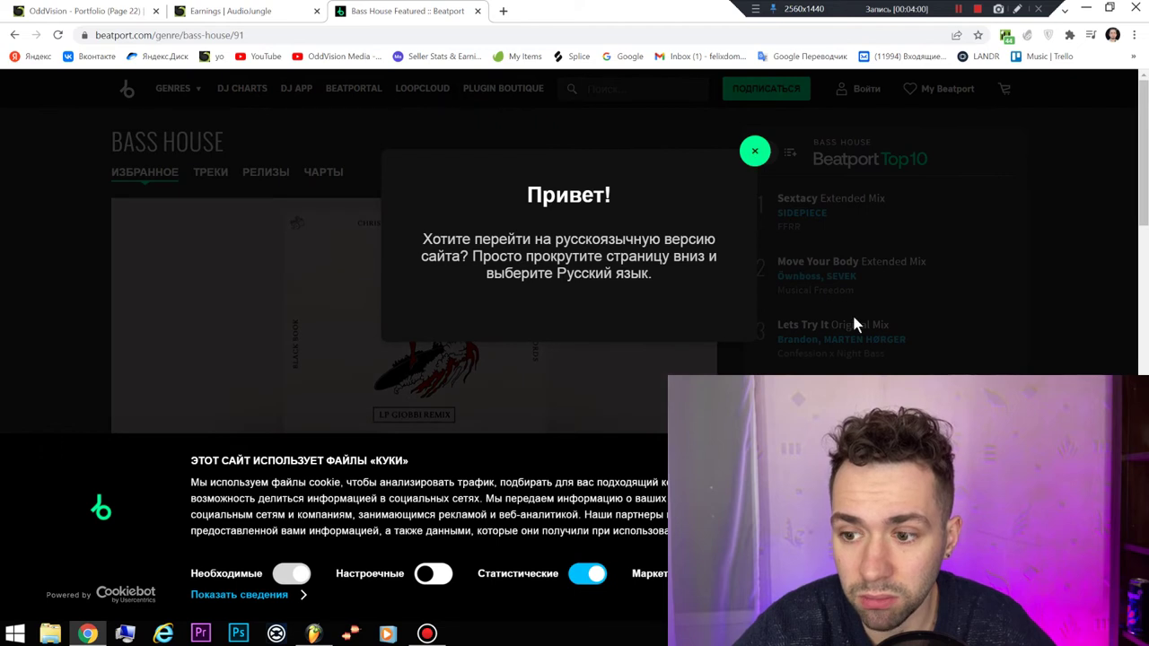
left_click(856, 325)
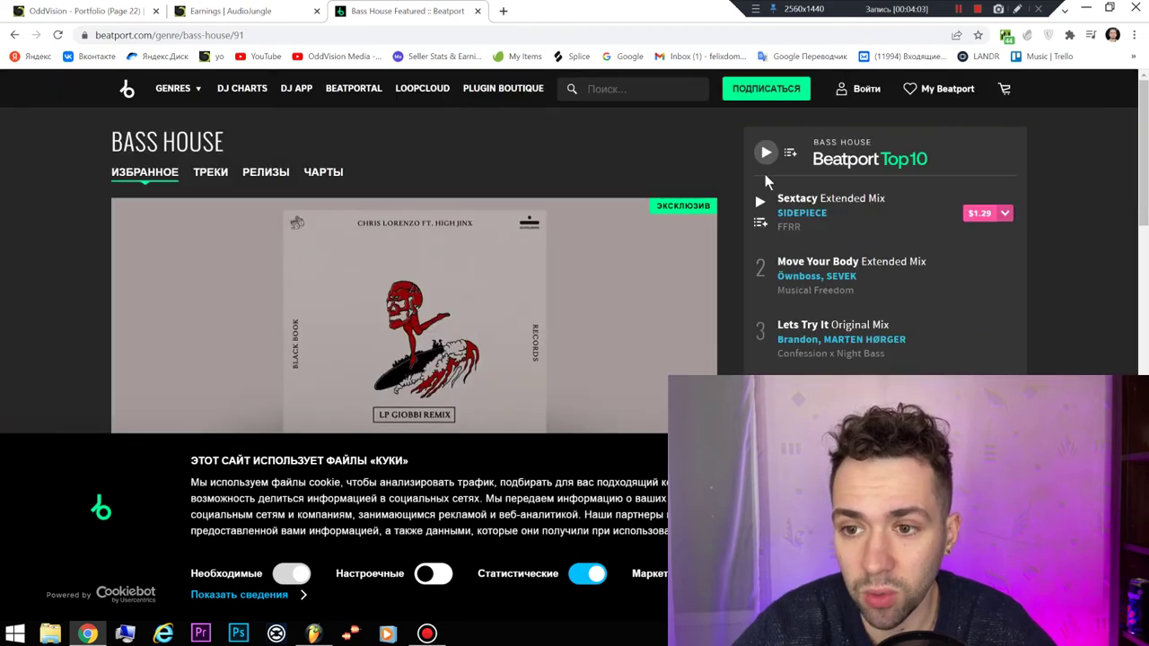
- Open the full Bass House Top 100 tracks chart, then return to FL Studio
scroll(794, 206, "down", 3)
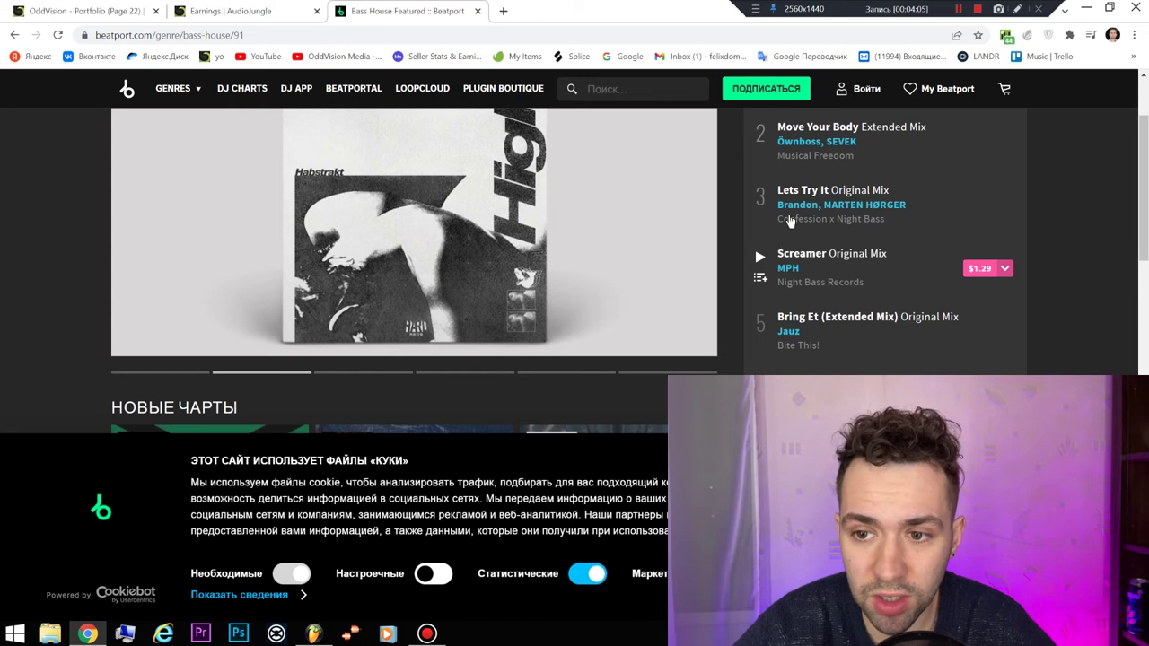
scroll(788, 221, "up", 3)
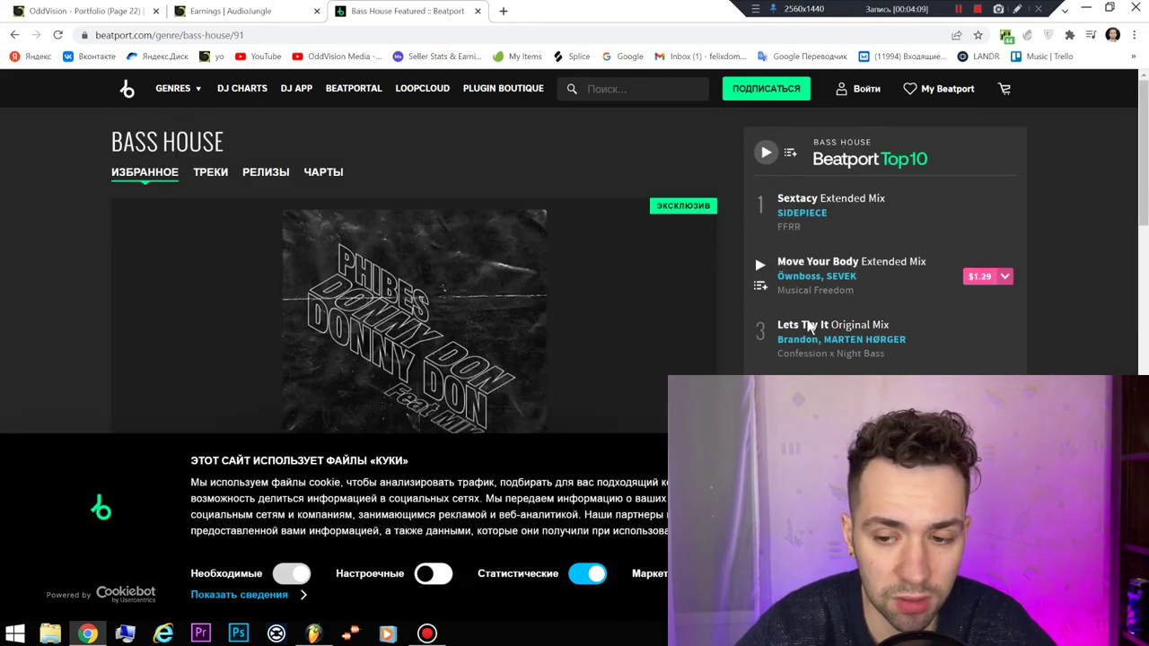
scroll(812, 359, "down", 4)
scroll(821, 342, "down", 4)
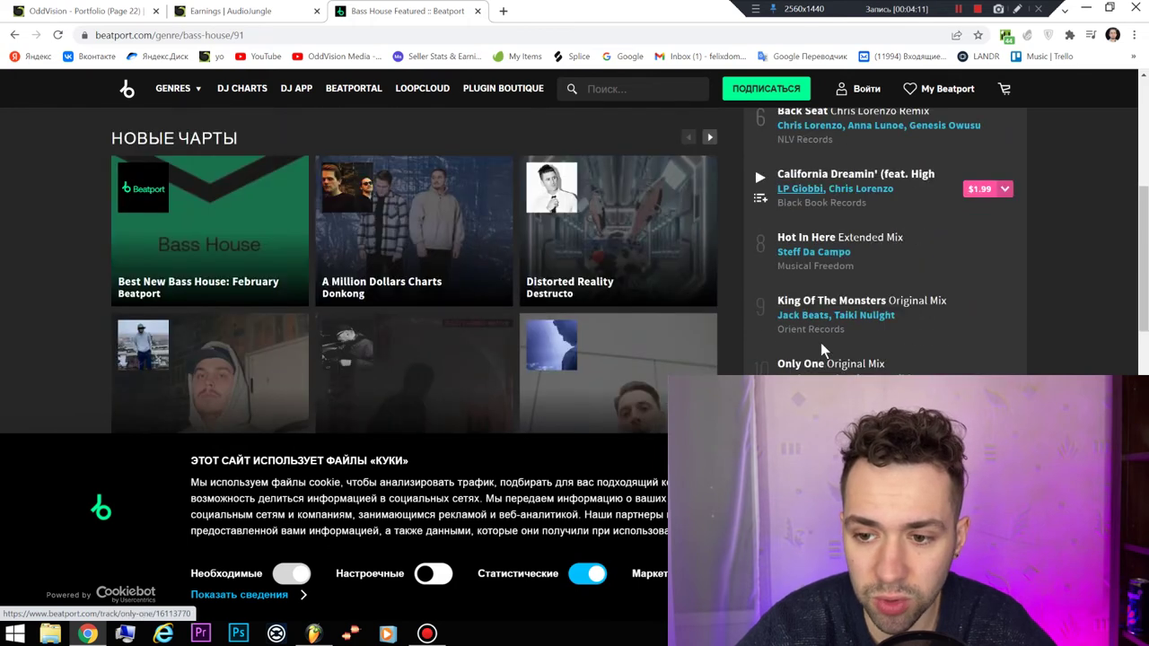
scroll(897, 230, "down", 4)
left_click(912, 219)
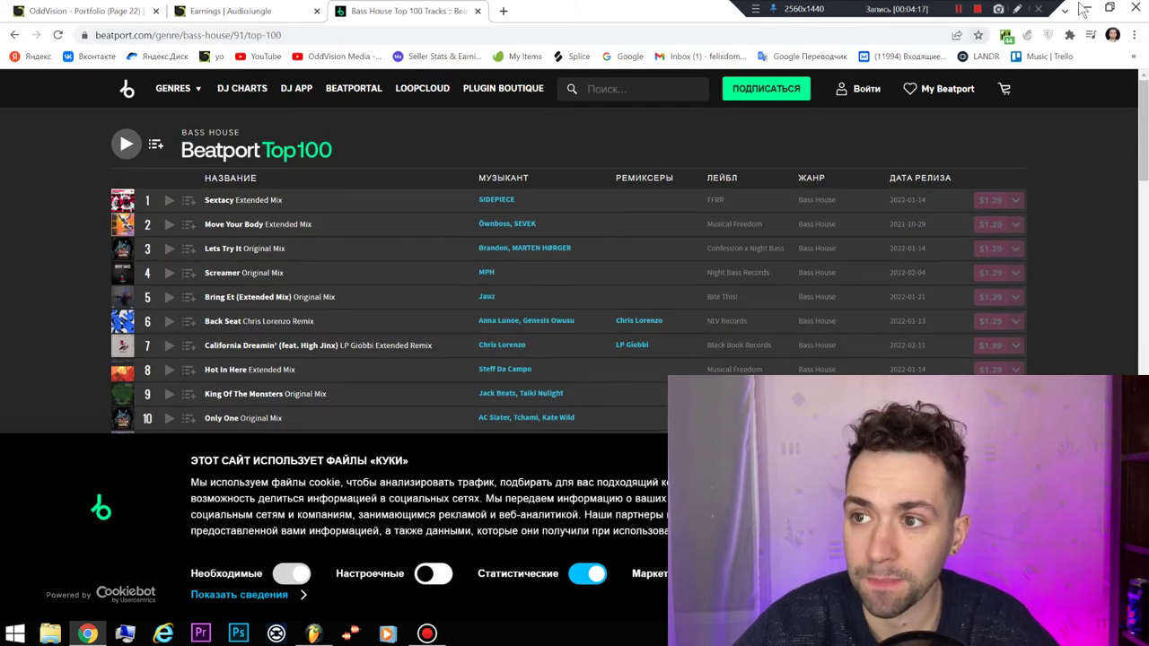
left_click(1085, 8)
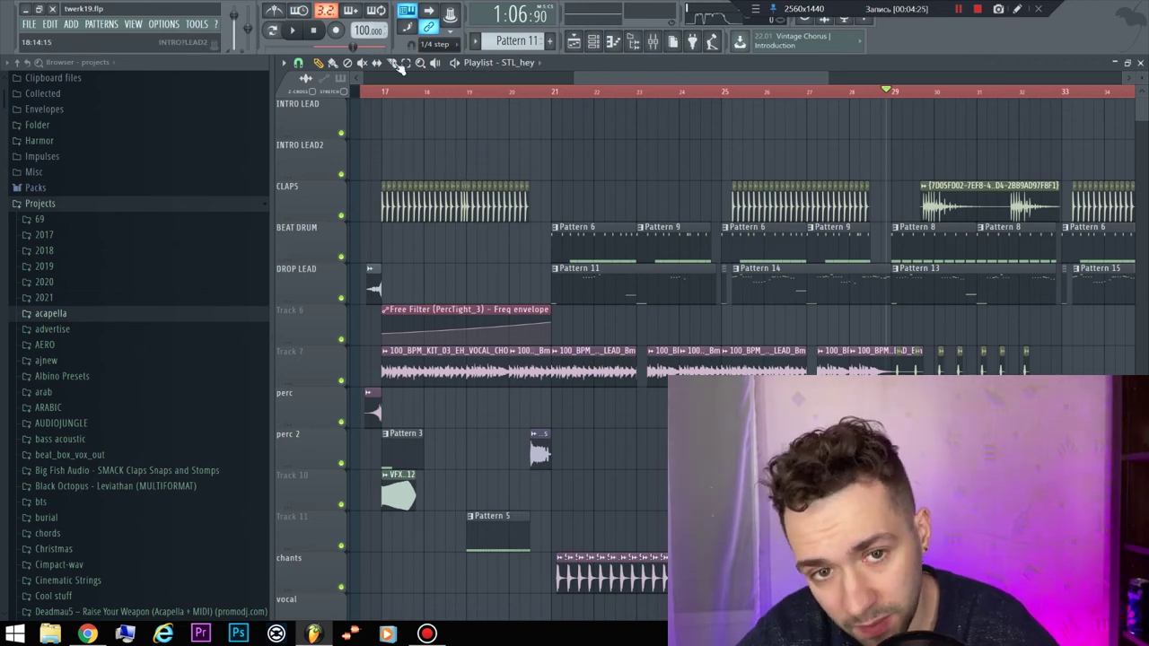
- Run Detect tempo on Track 7's vocal chop clip and pick a tempo to stretch it
right_click(386, 358)
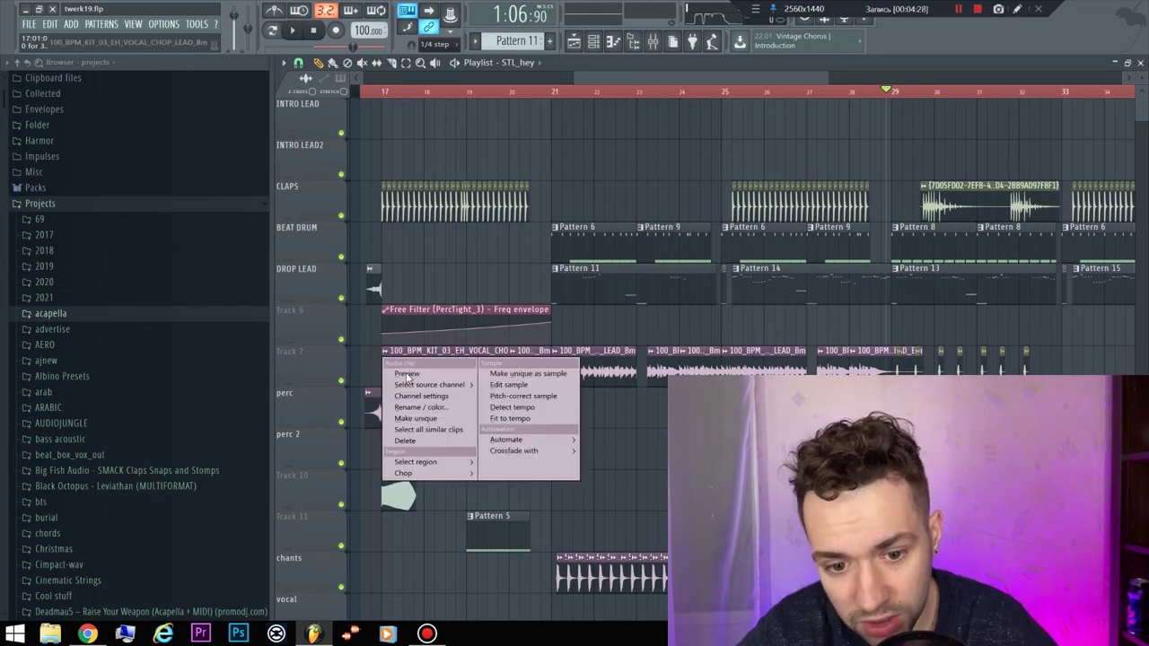
left_click(538, 408)
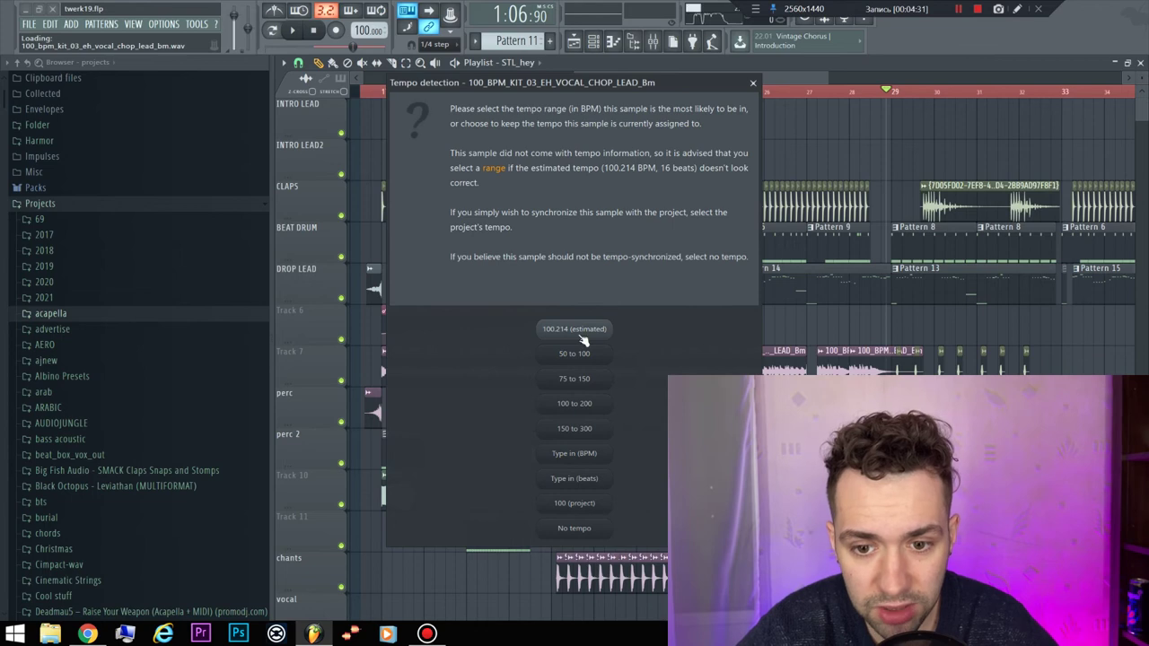
left_click(574, 329)
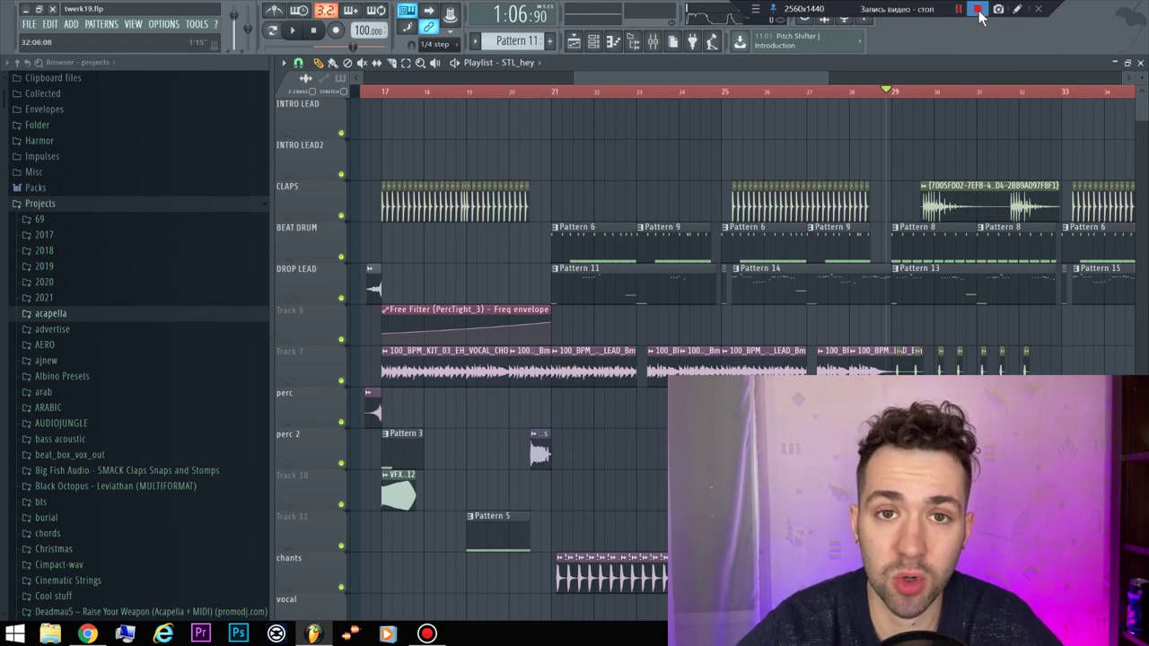
left_click(90, 633)
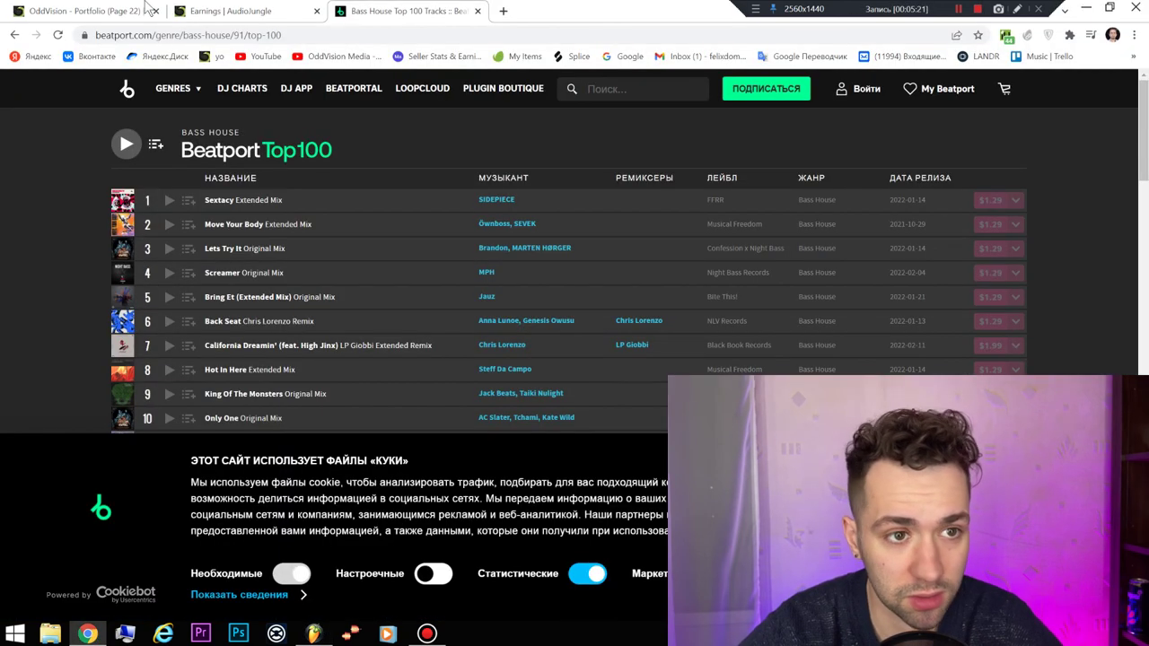
left_click(117, 11)
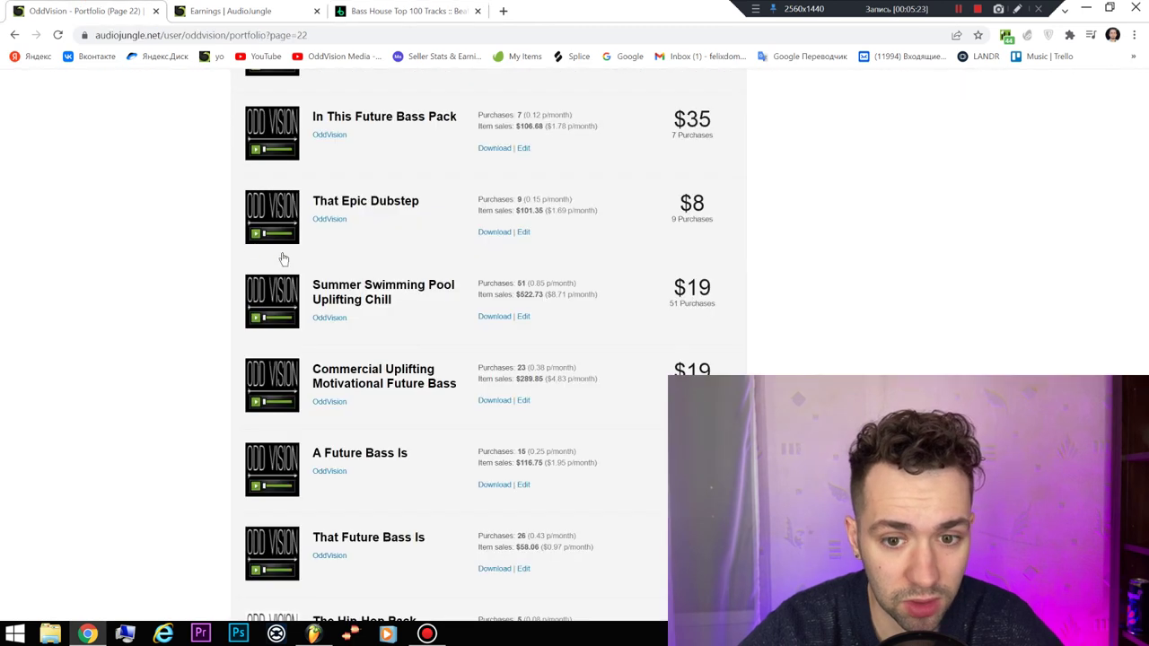
scroll(526, 290, "up", 3)
scroll(527, 359, "up", 3)
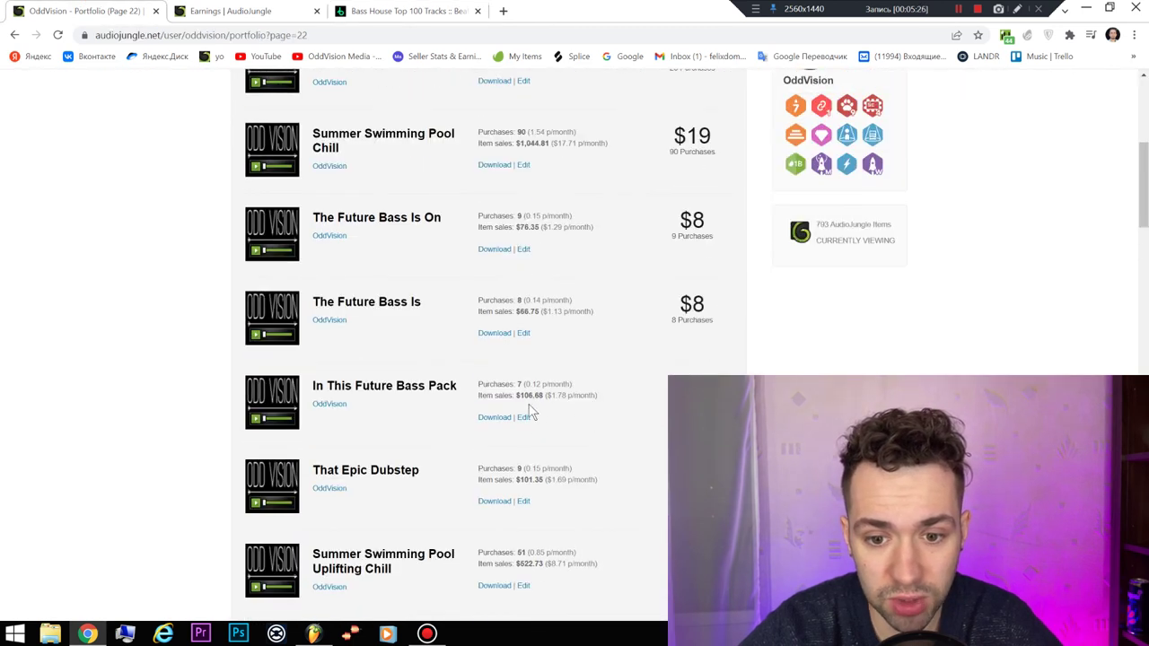
scroll(539, 449, "down", 3)
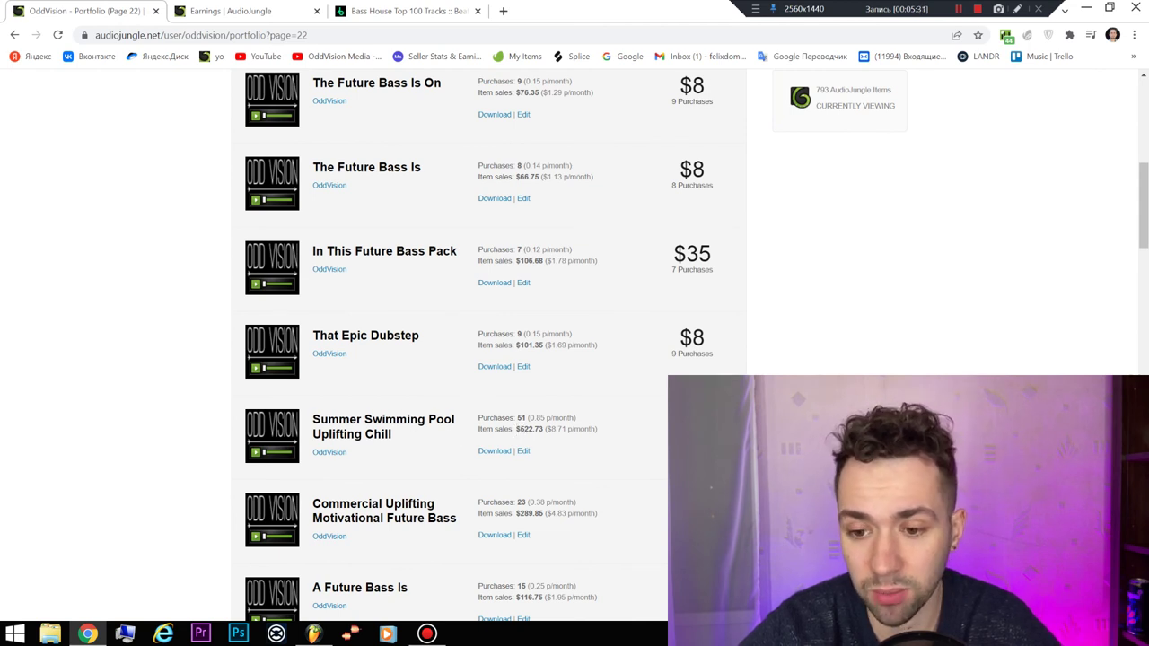
left_click(1088, 8)
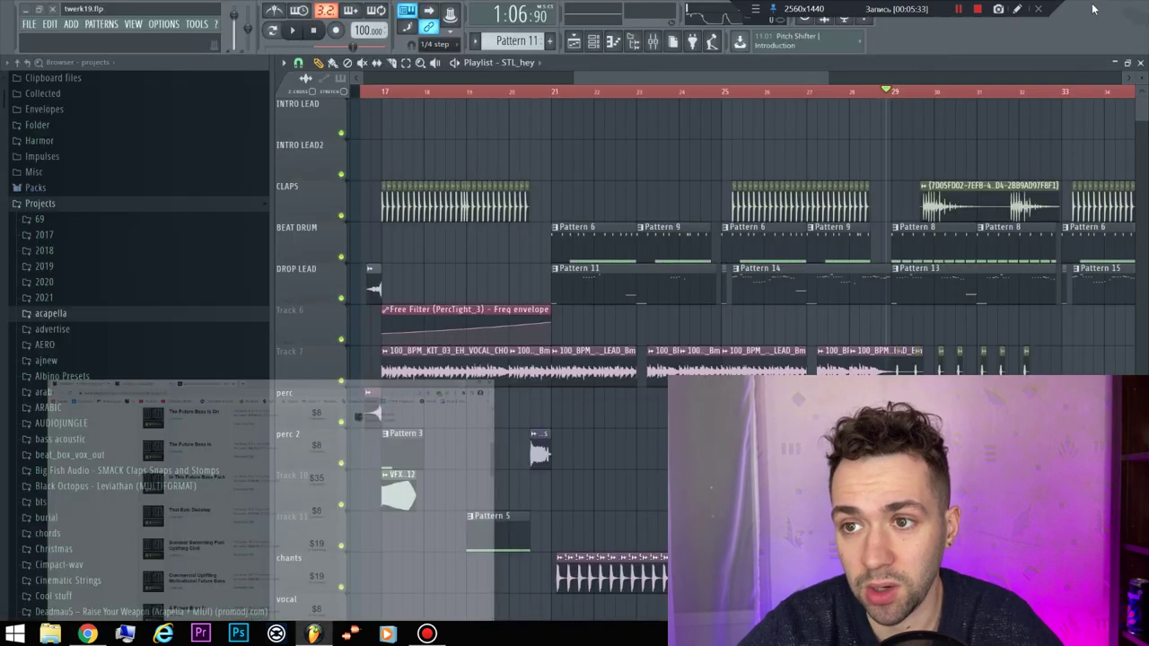